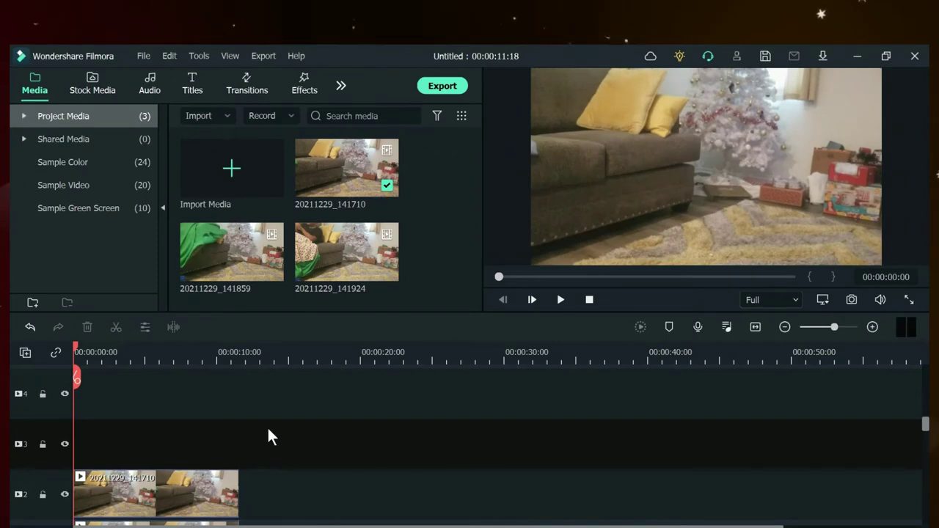
Review the two stacked 20211229_141710 background clips on the timeline and play them in the preview
scroll(273, 424, "down", 1)
scroll(274, 422, "up", 1)
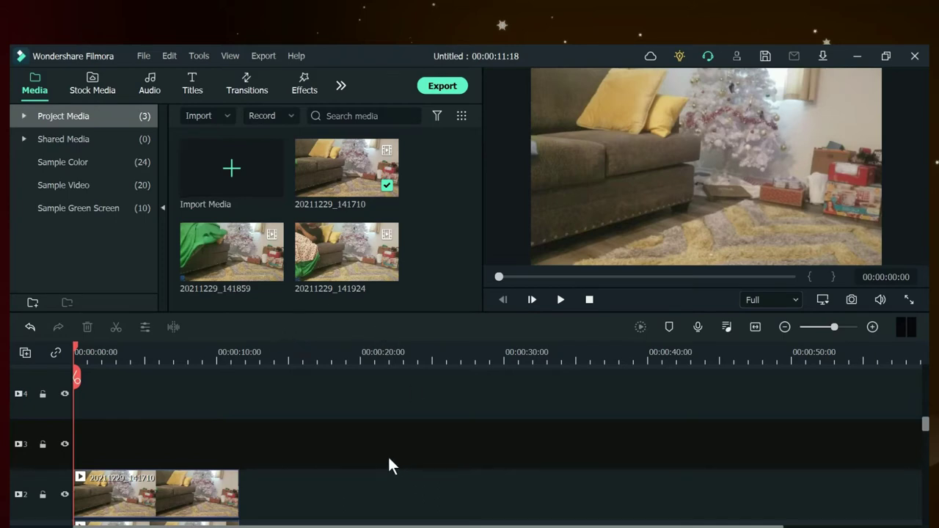
scroll(383, 446, "down", 1)
scroll(384, 445, "up", 1)
scroll(331, 444, "down", 1)
scroll(276, 441, "down", 1)
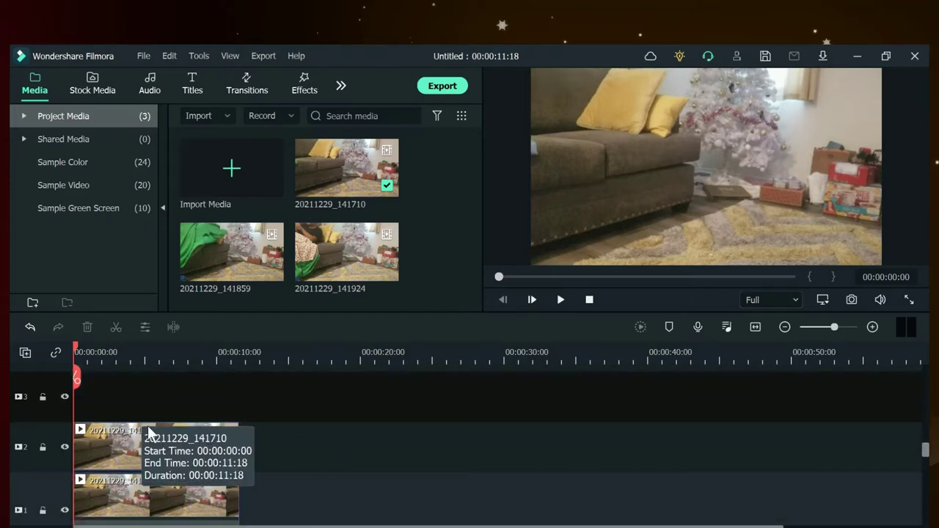
left_click(560, 300)
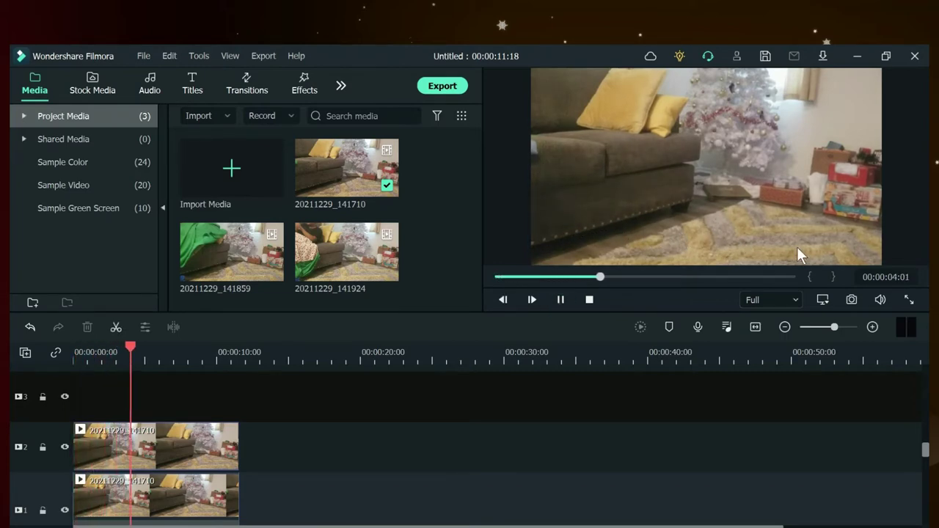
left_click(591, 299)
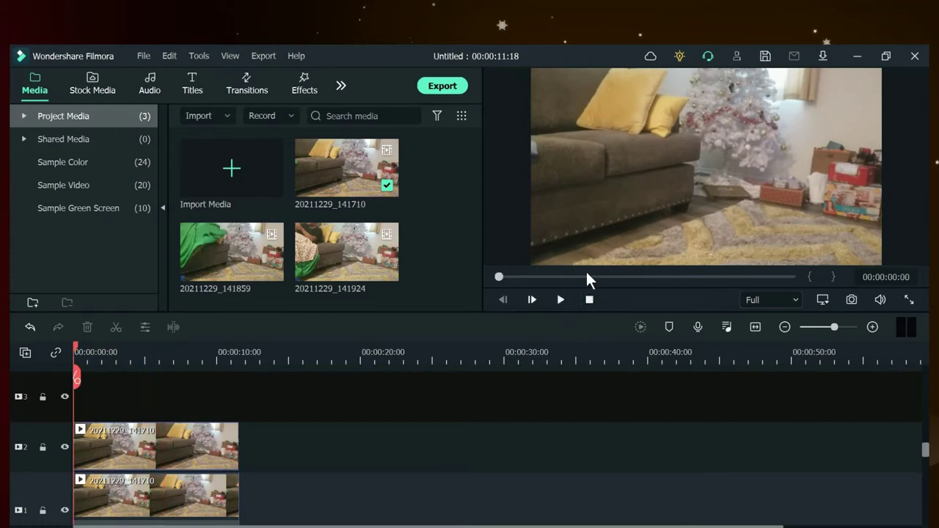
Set the preview playback quality to 1/2 and place clip 20211229_141924 at the start of video track 3
left_click(792, 300)
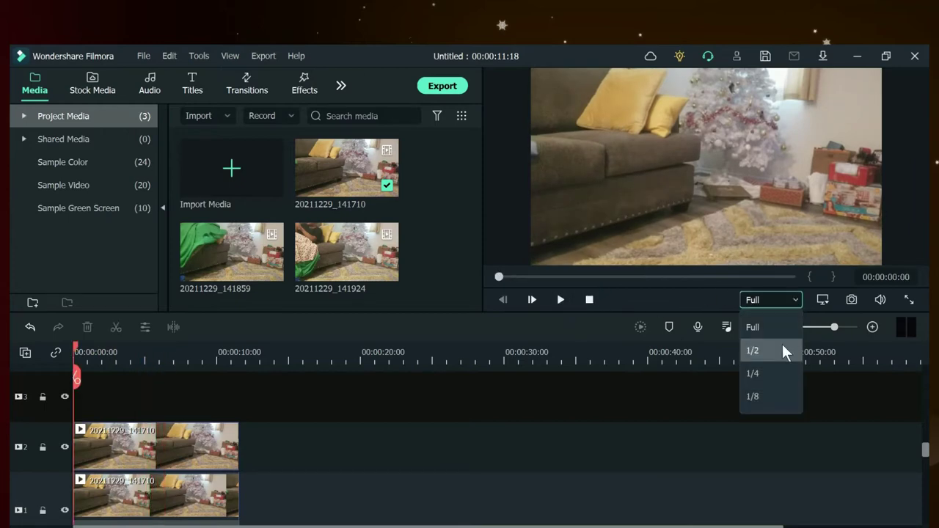
left_click(782, 344)
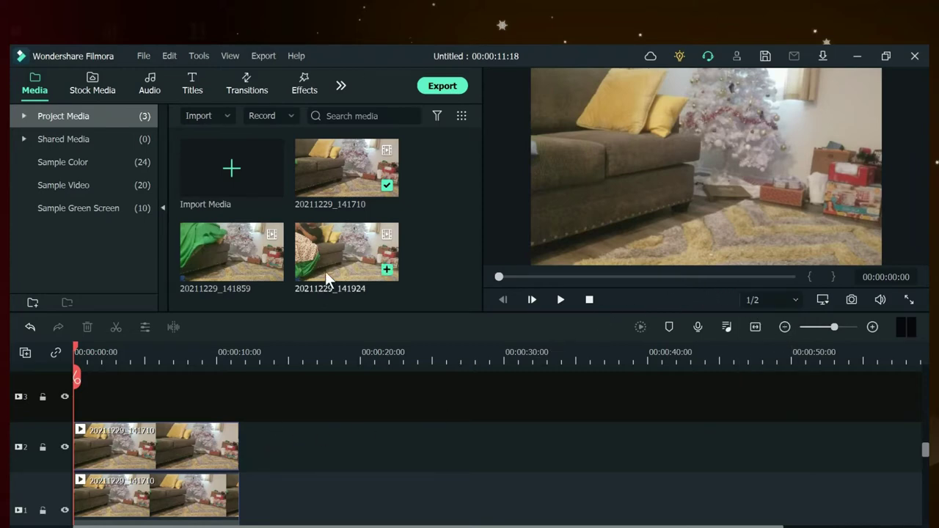
left_click_drag(325, 271, 68, 412)
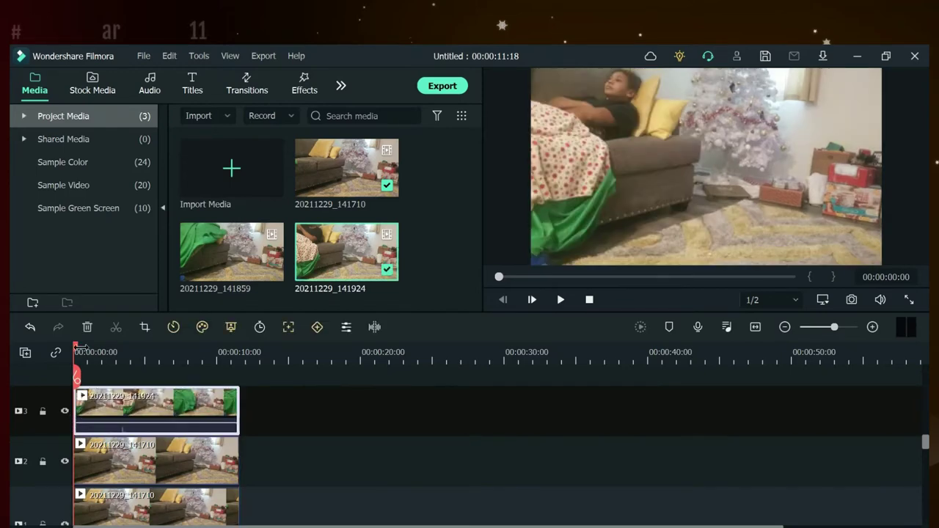
Play the 20211229_141924 clip in the preview, then stop playback to return to the beginning
left_click(561, 300)
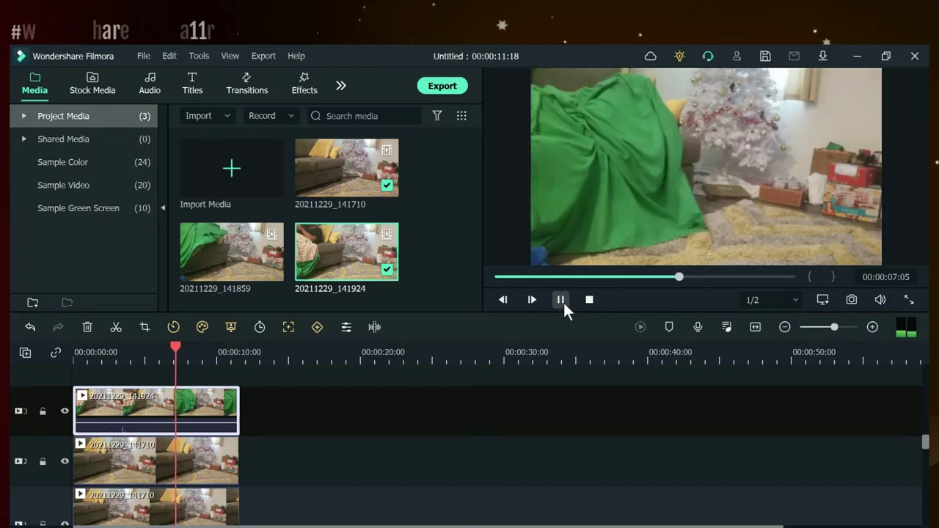
left_click(562, 301)
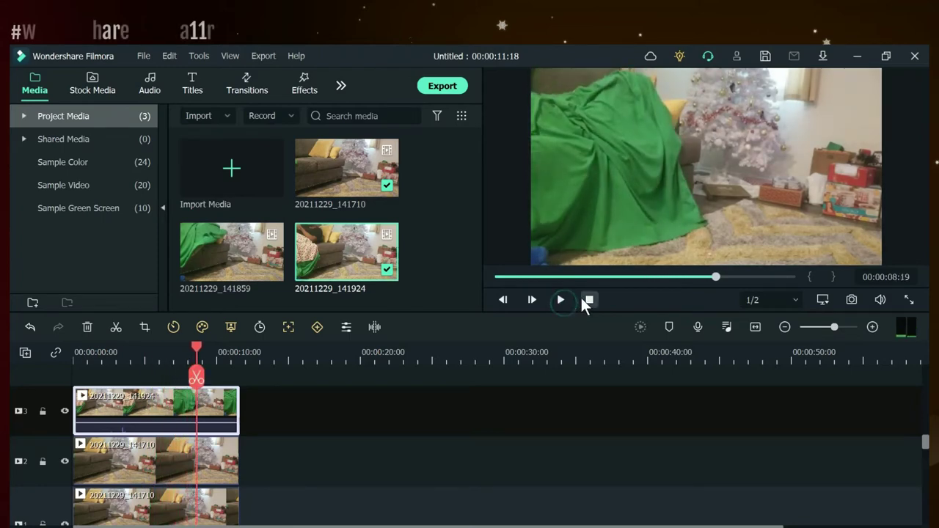
left_click(588, 300)
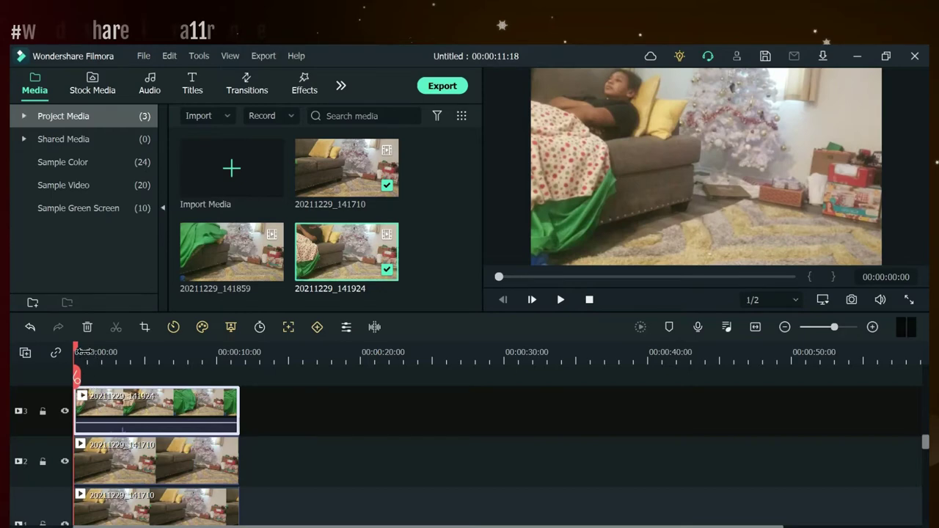
Split the 20211229_141924 clip on track 3 at 00:00:06:08, while the blanket is being pulled up
left_click_drag(73, 347, 164, 353)
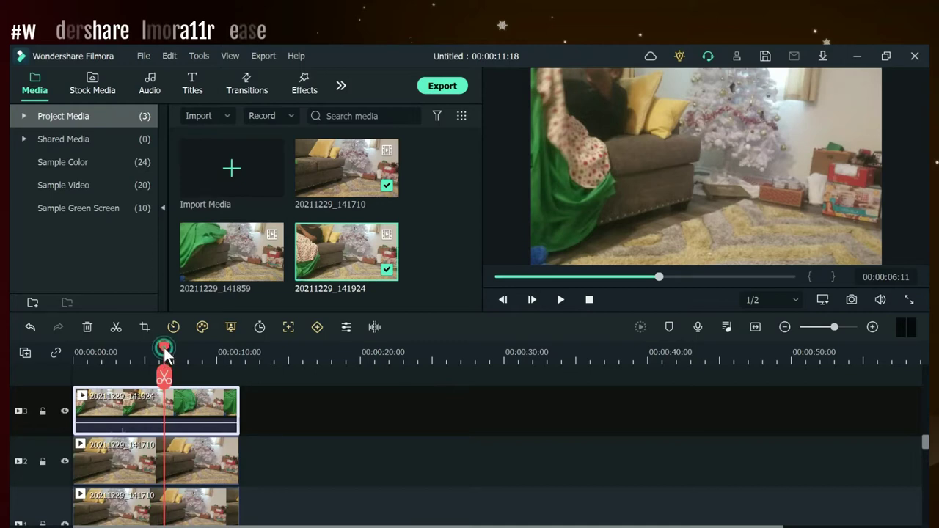
left_click_drag(163, 347, 163, 347)
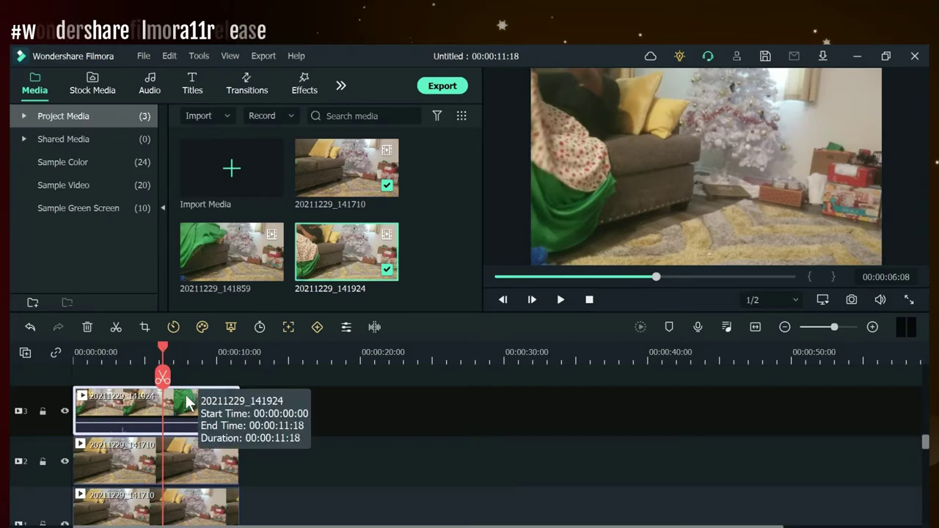
left_click(165, 379)
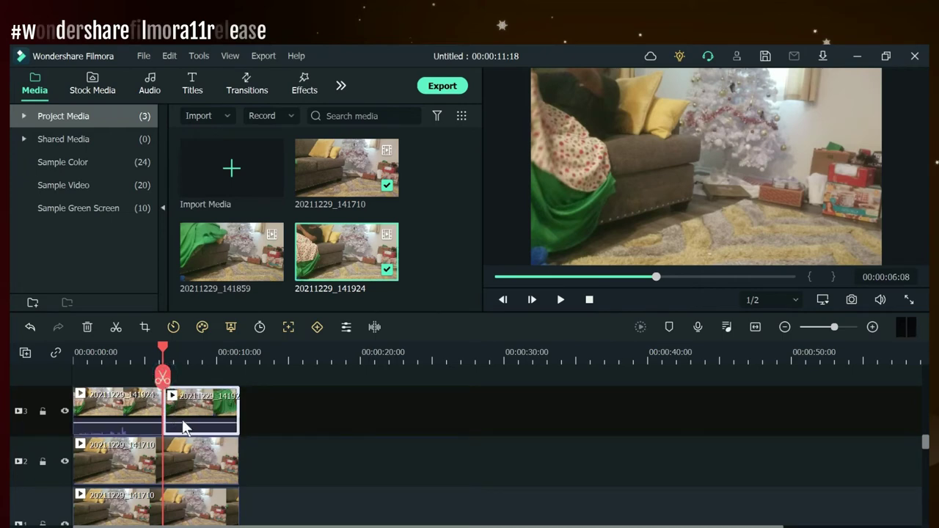
Apply the downloaded Image Mask effect to the first part of the split clip on track 3
left_click(149, 415)
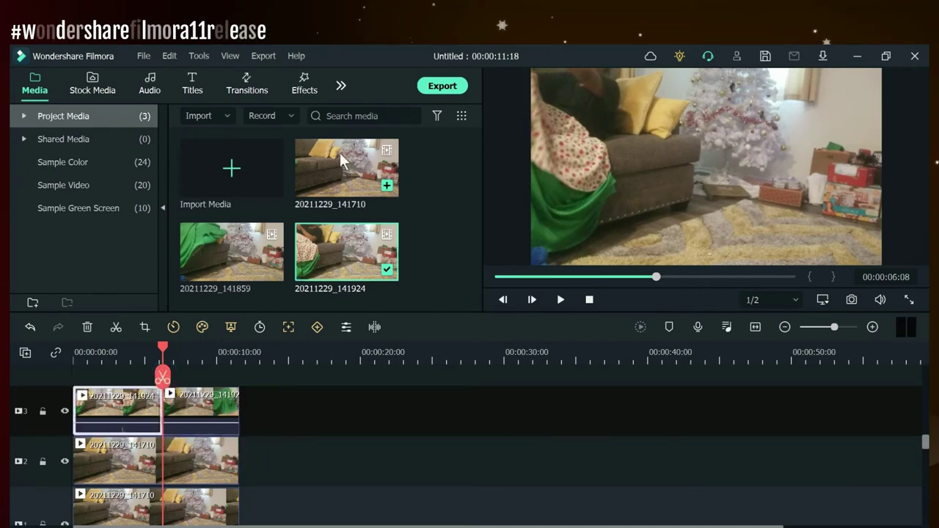
left_click(301, 89)
scroll(52, 200, "up", 3)
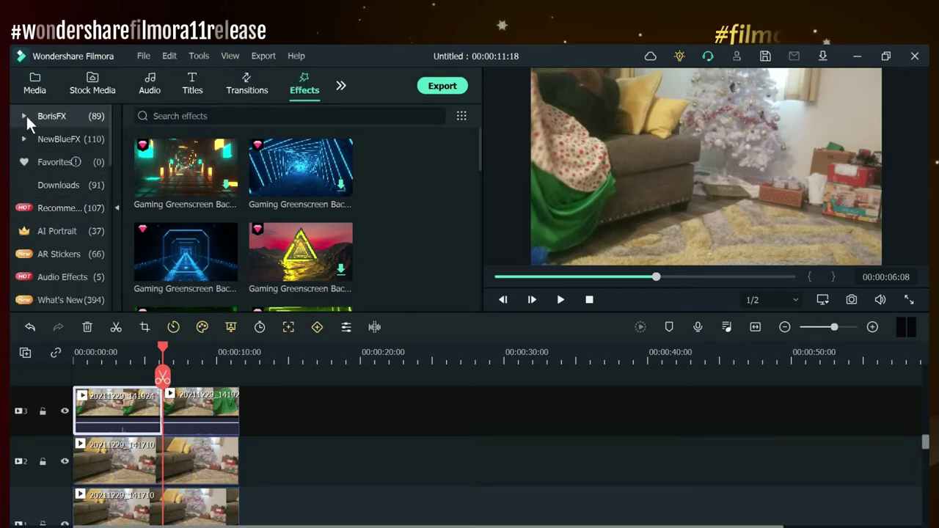
left_click(58, 187)
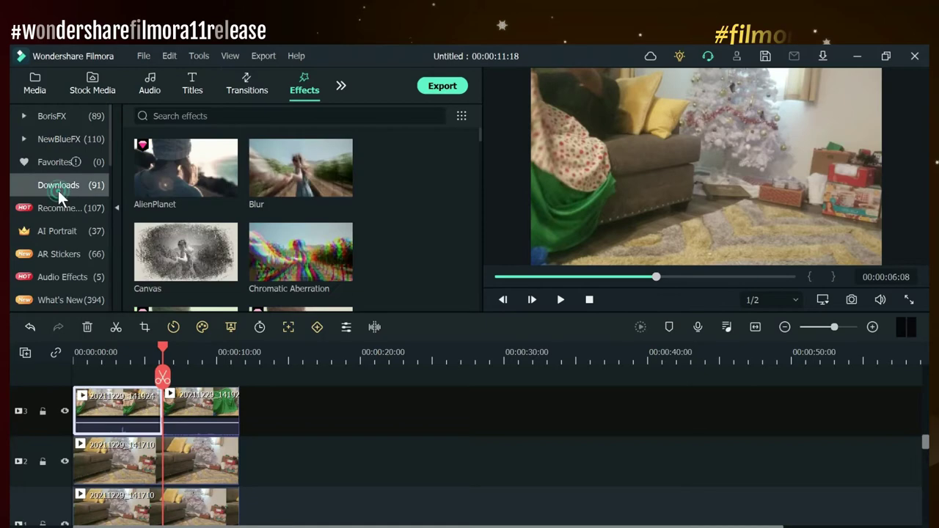
scroll(253, 216, "down", 5)
scroll(251, 216, "down", 3)
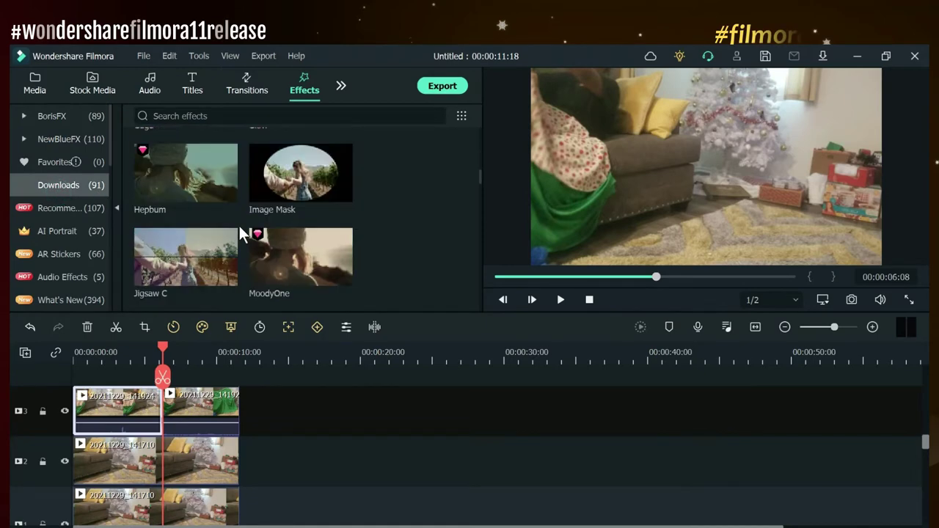
scroll(238, 223, "down", 2)
scroll(239, 223, "up", 2)
left_click_drag(271, 182, 95, 438)
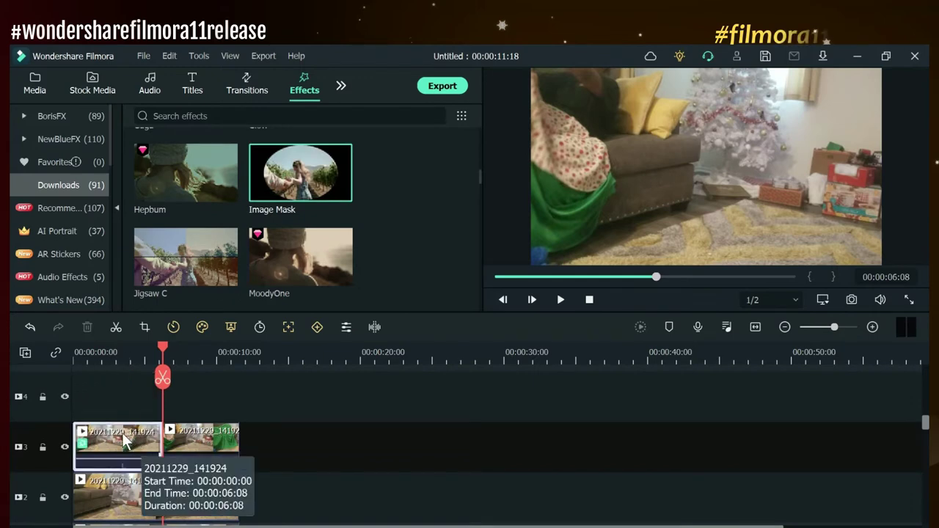
With the playhead at 00:00:01:23, choose the wavy flag shape for the Image Mask effect on the first clip part
left_click_drag(163, 348, 101, 373)
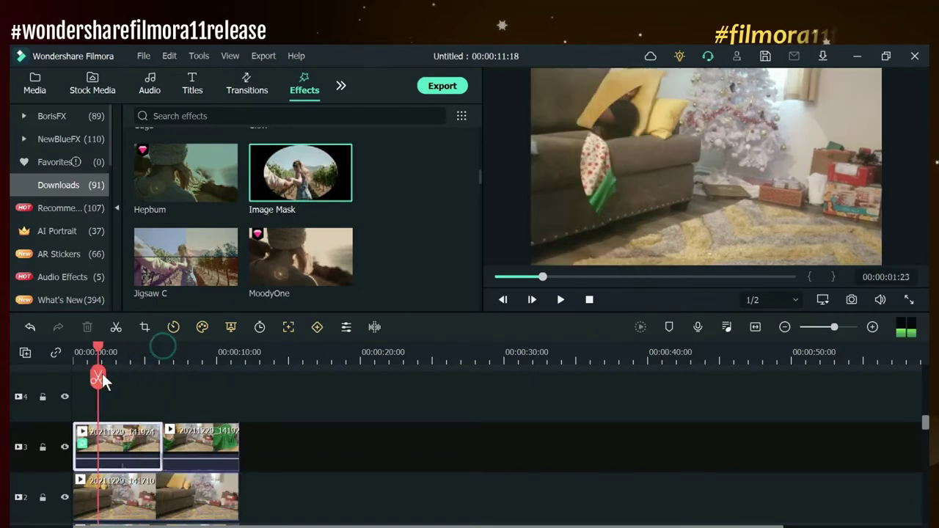
double_click(128, 438)
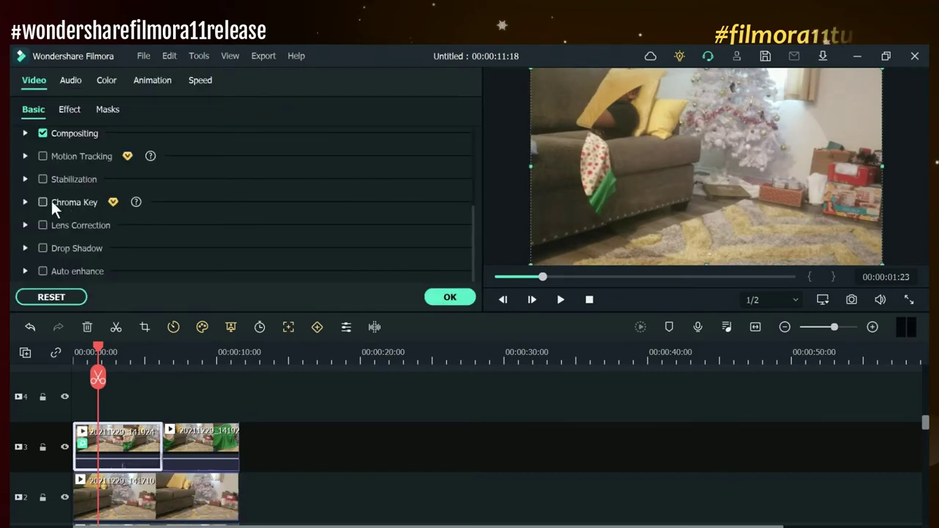
left_click(71, 110)
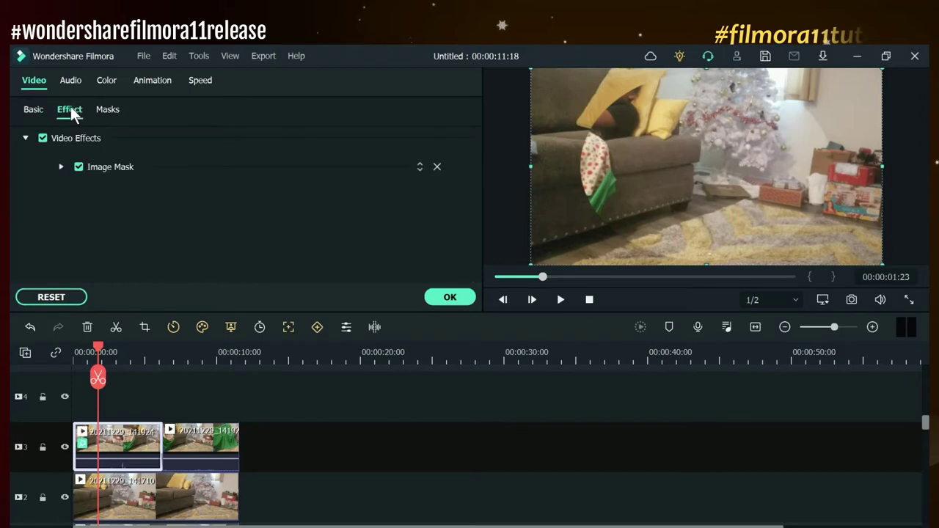
left_click(60, 167)
scroll(443, 237, "down", 3)
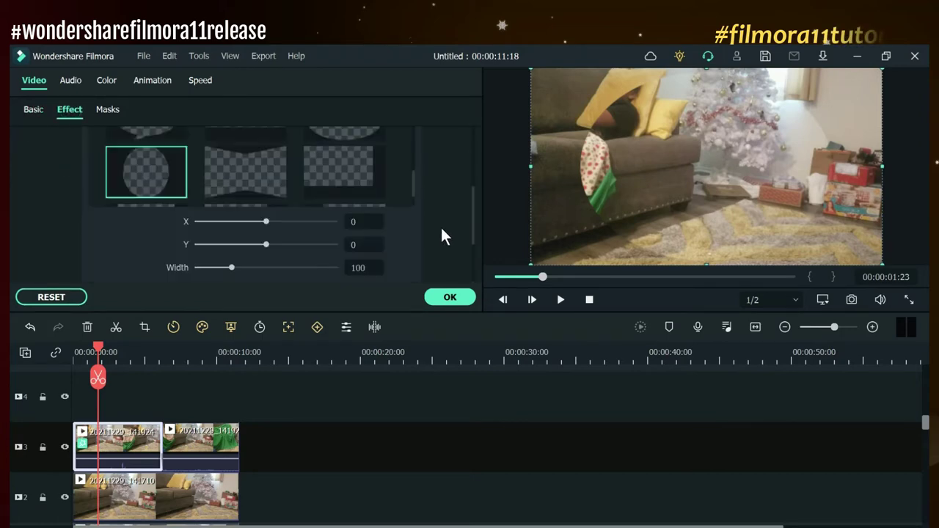
left_click(261, 174)
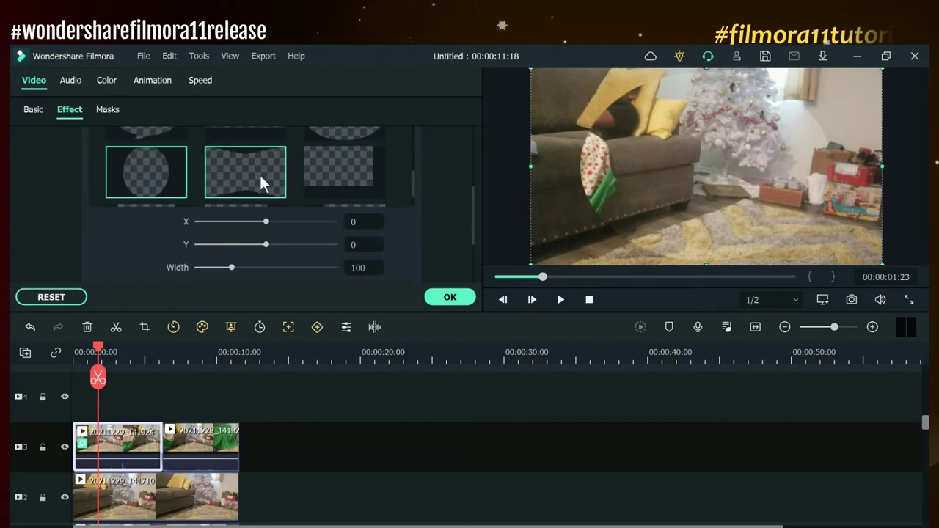
scroll(259, 173, "down", 1)
scroll(260, 176, "down", 2)
scroll(394, 220, "up", 3)
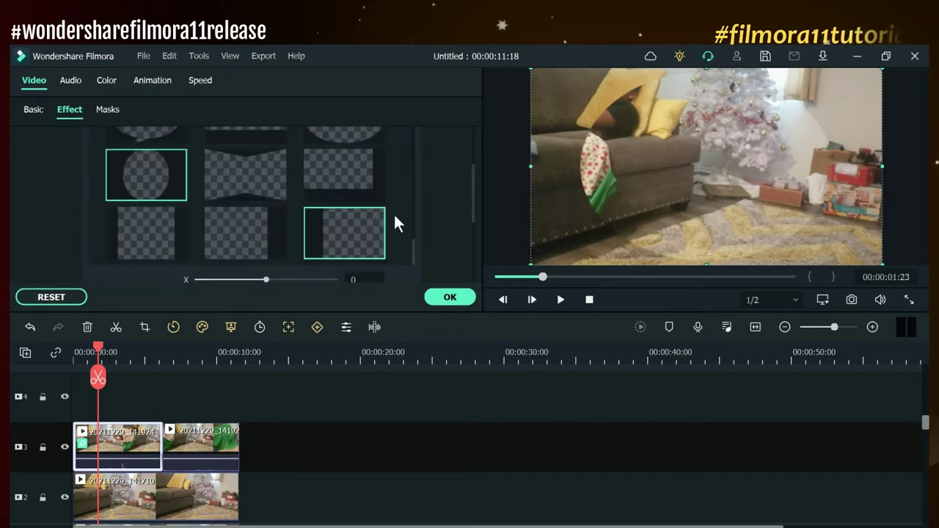
scroll(389, 220, "up", 2)
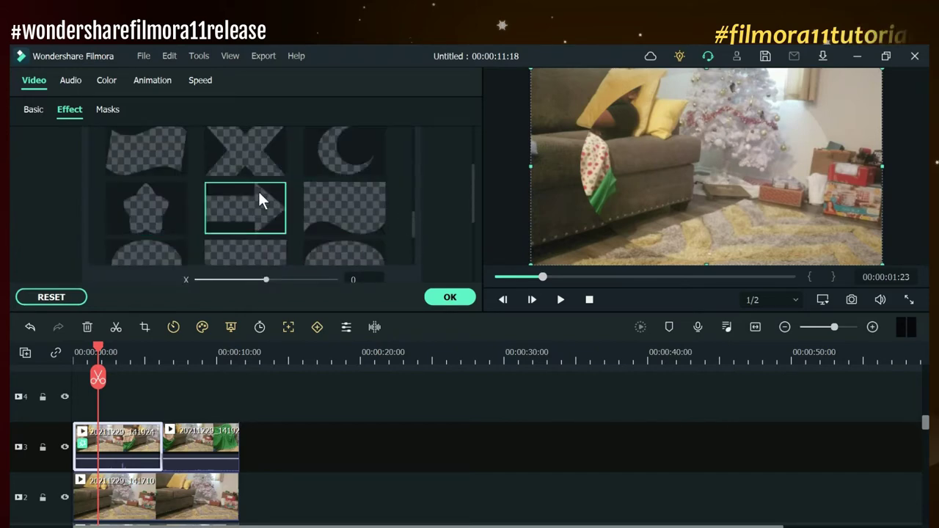
left_click(157, 159)
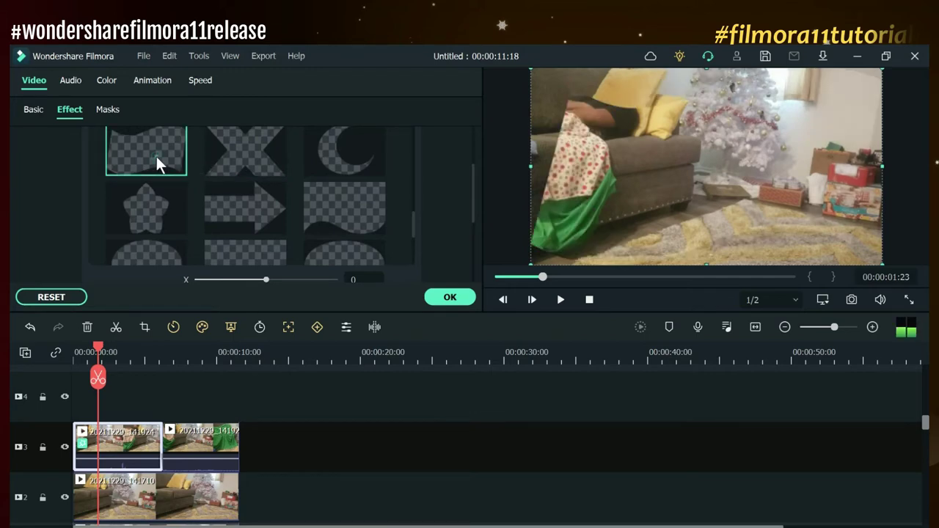
Invert the image mask and shrink it to width 41 and height 56
scroll(461, 208, "down", 5)
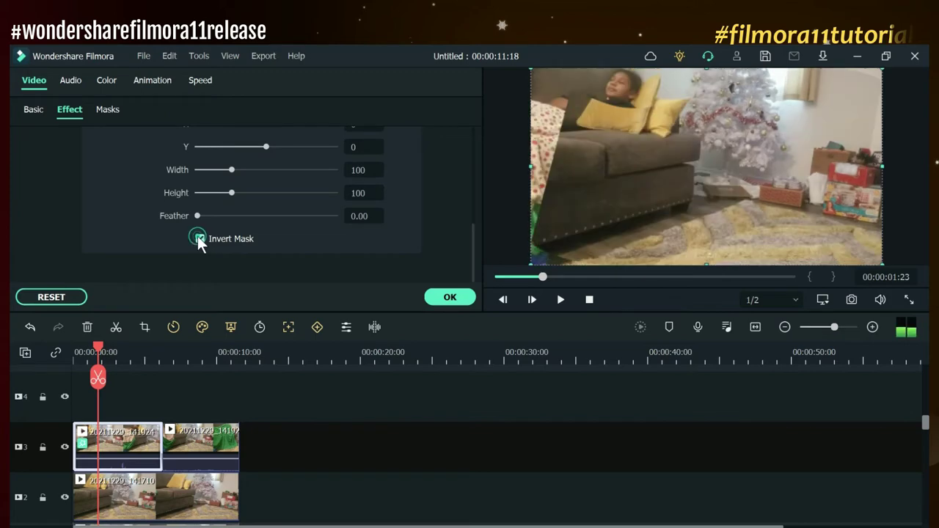
left_click(199, 239)
left_click_drag(473, 233, 474, 216)
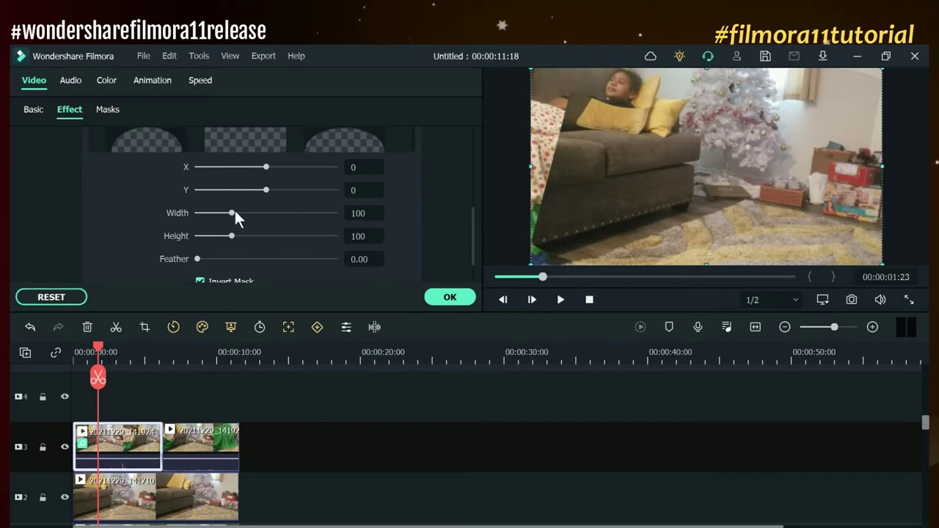
mouse_move(232, 213)
left_mouse_down()
mouse_move(220, 216)
mouse_move(226, 237)
mouse_move(217, 236)
mouse_move(213, 214)
left_mouse_up()
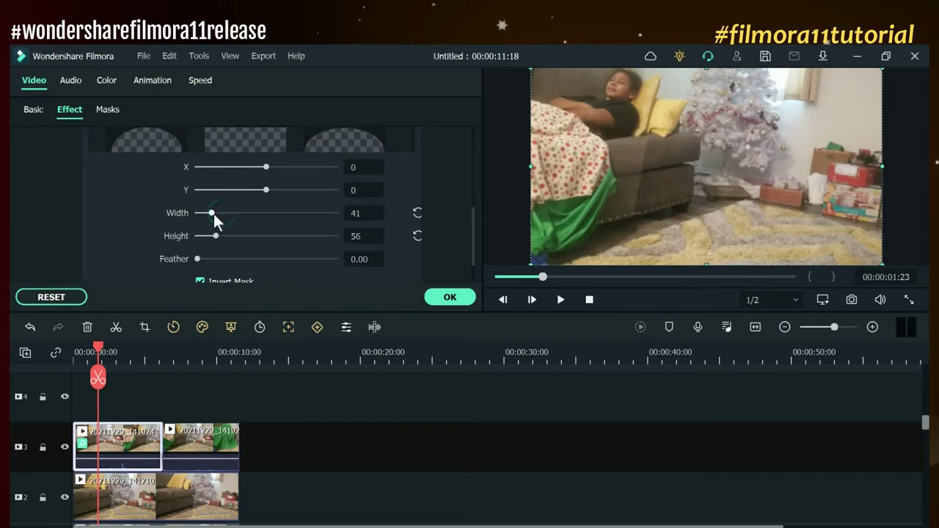
Move the image mask to X -437, Y -208 and reduce it to width 33 and height 54
left_click_drag(266, 189, 235, 175)
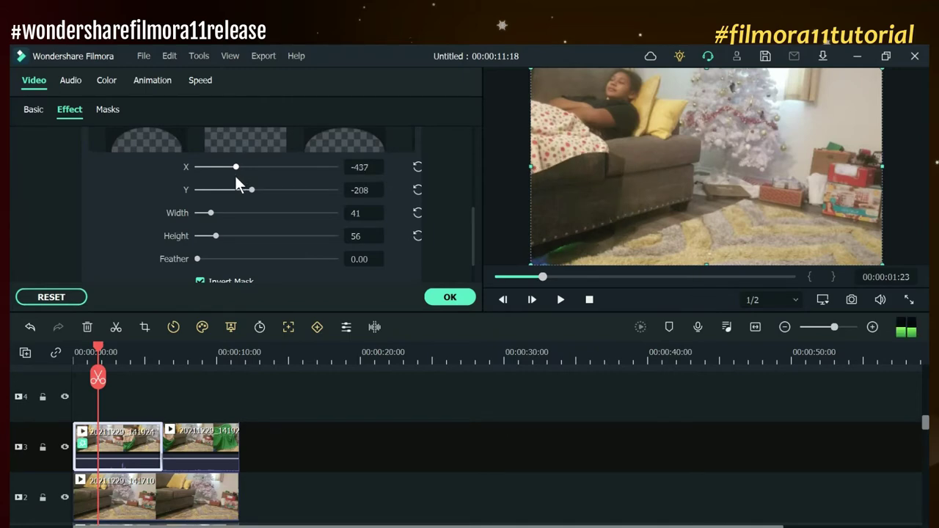
left_click_drag(212, 209, 209, 211)
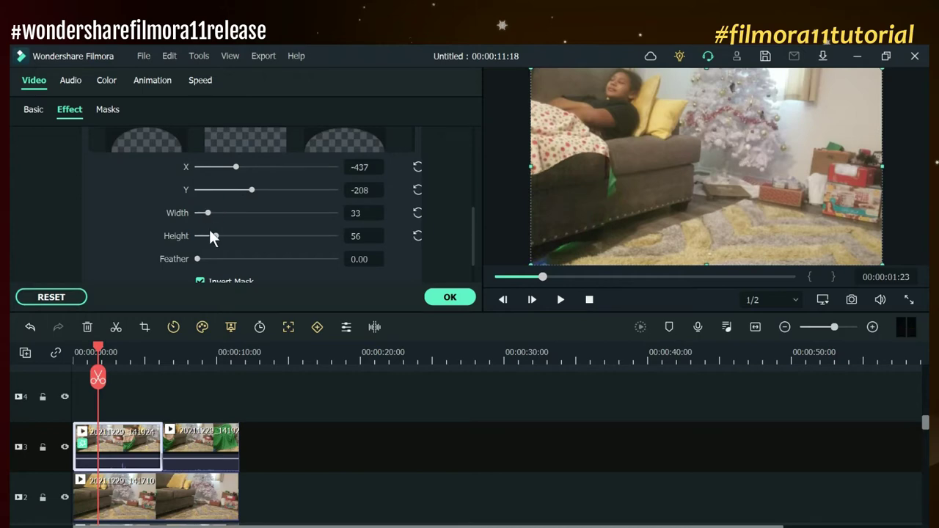
left_click(216, 239)
left_click(213, 233)
left_click_drag(216, 236, 217, 237)
Fine-tune the mask over the area below the blanket to X -406, Y -239 and height 47
left_click_drag(235, 167, 237, 167)
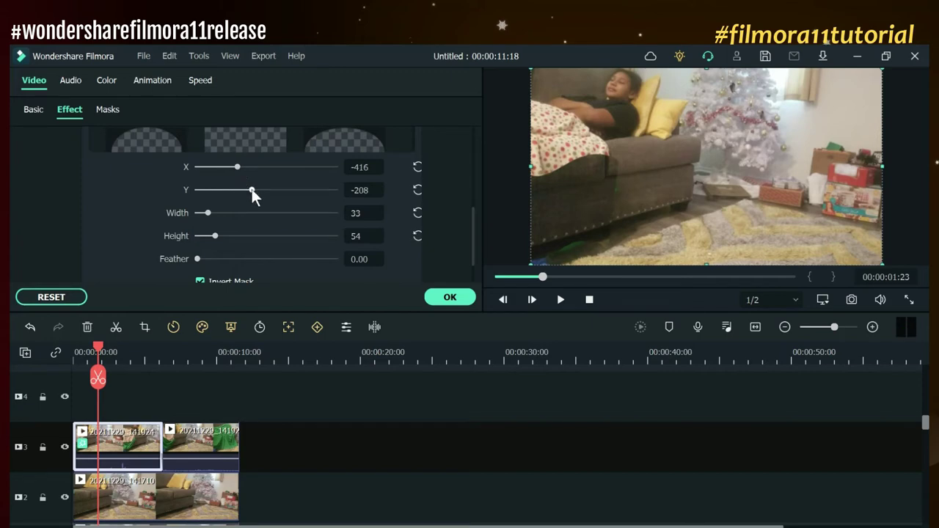
left_click_drag(251, 190, 245, 191)
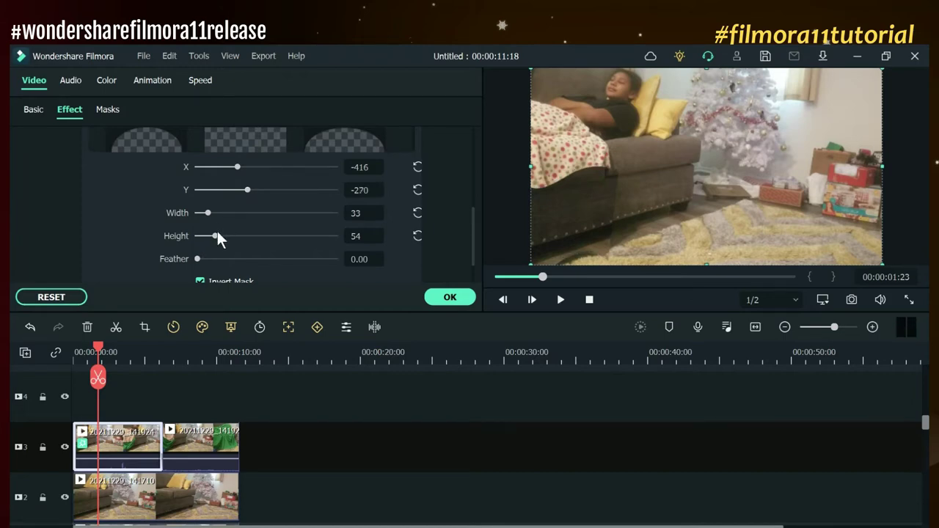
left_click_drag(216, 233, 213, 235)
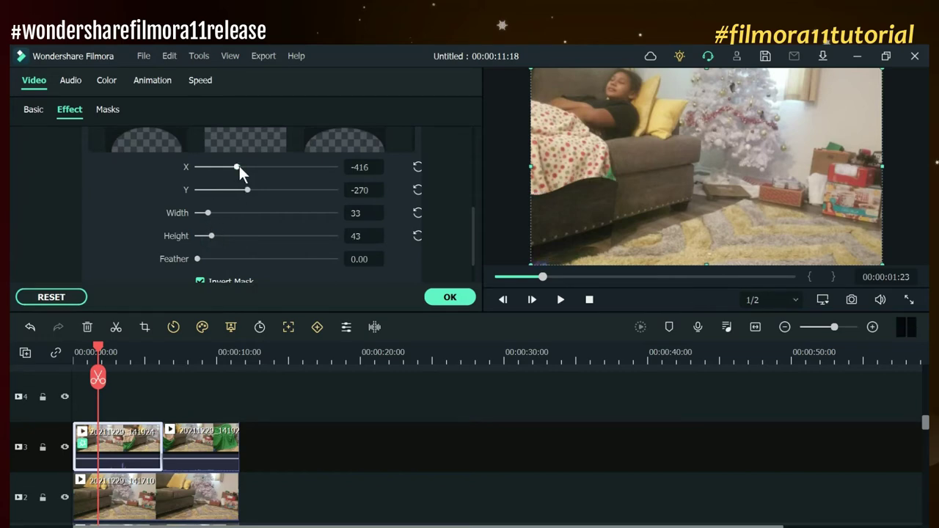
left_click_drag(239, 167, 246, 190)
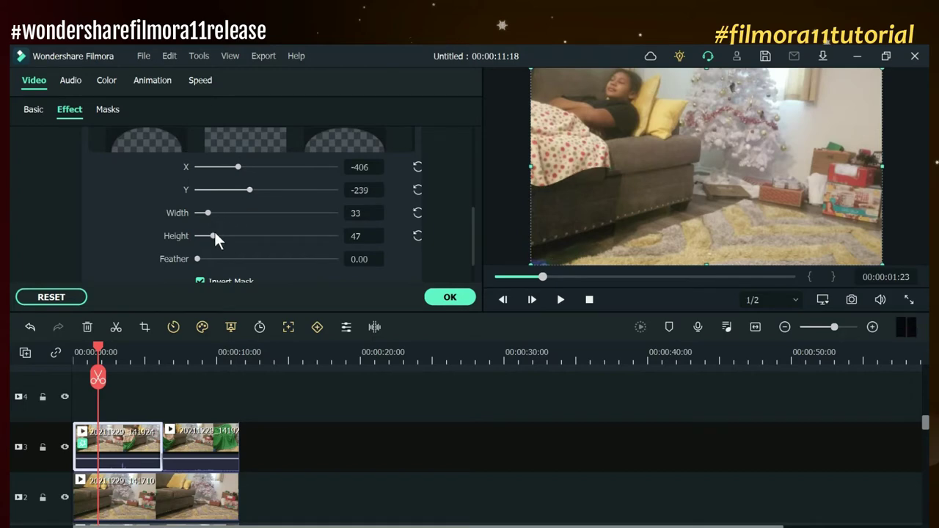
Refine the image mask on the first clip part to X -416, Y -260 and height 60
left_click_drag(214, 234, 216, 235)
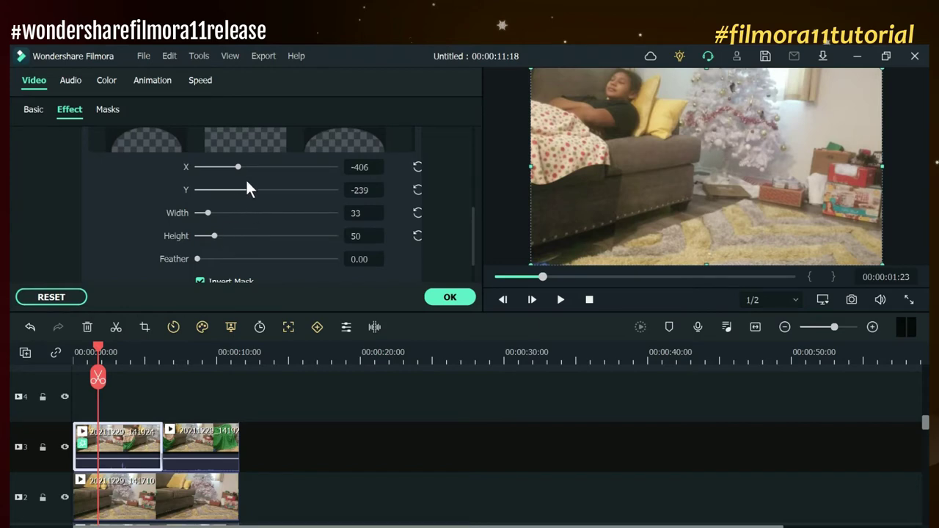
left_click_drag(239, 165, 237, 168)
left_click_drag(248, 190, 249, 187)
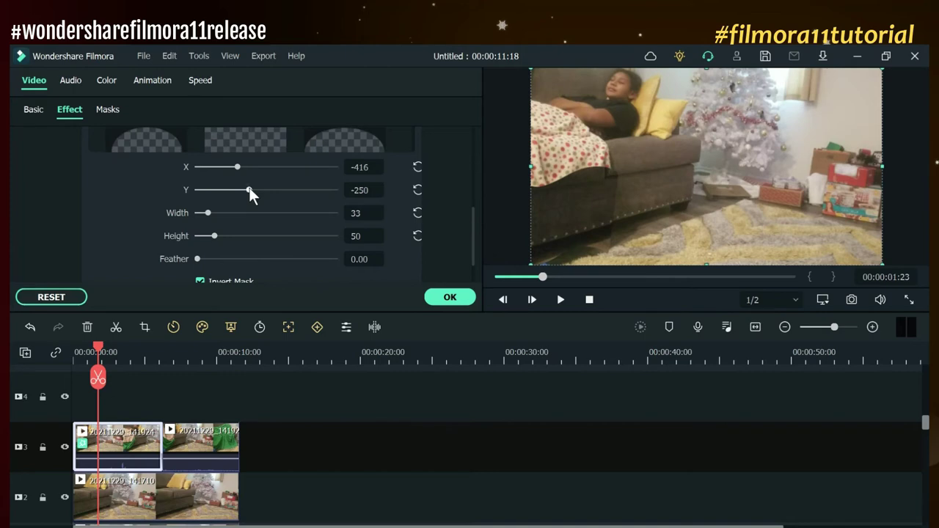
left_click_drag(249, 187, 250, 185)
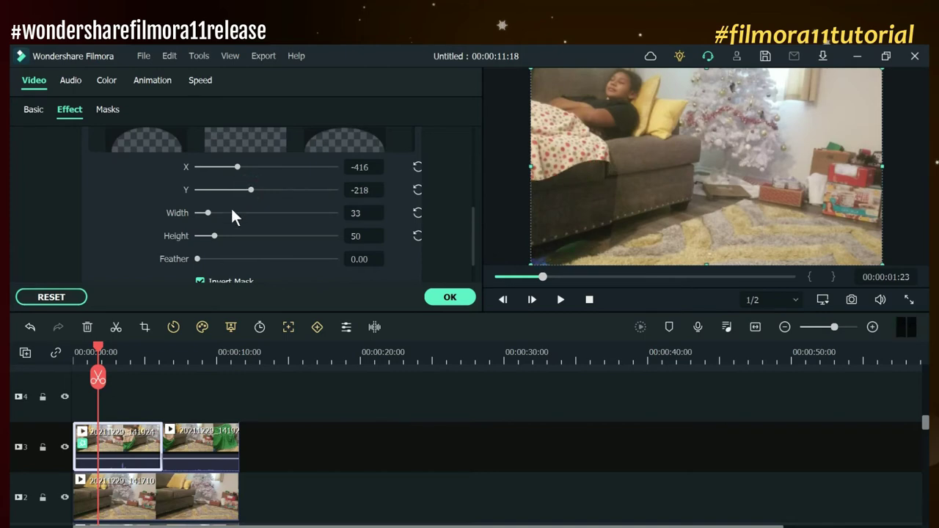
left_click_drag(215, 233, 219, 233)
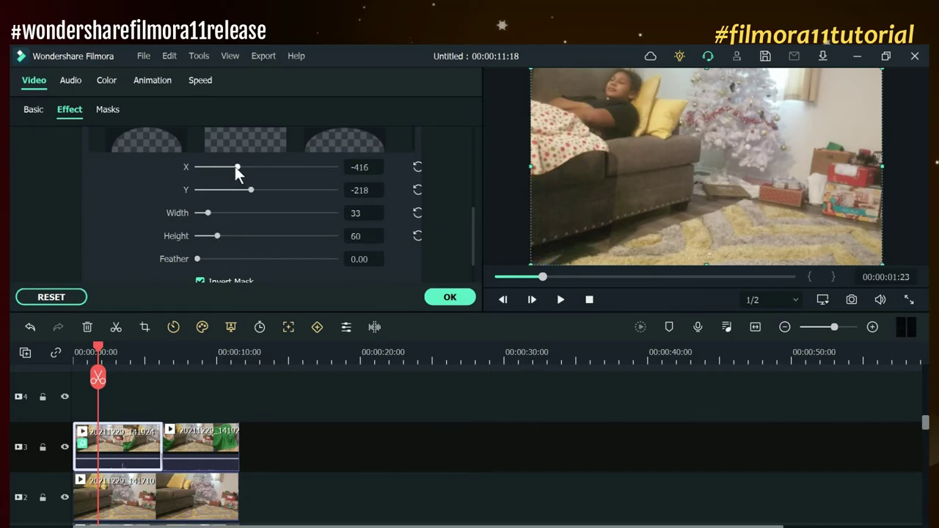
left_click_drag(236, 166, 246, 191)
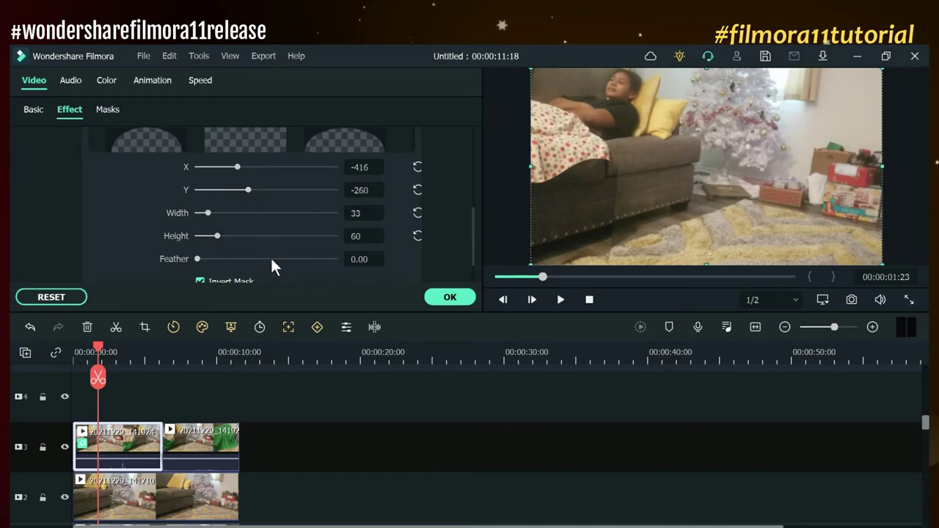
With the playhead at 00:00:08:21, enable Chroma Key on the second clip part and raise its offset to 34
left_click(198, 359)
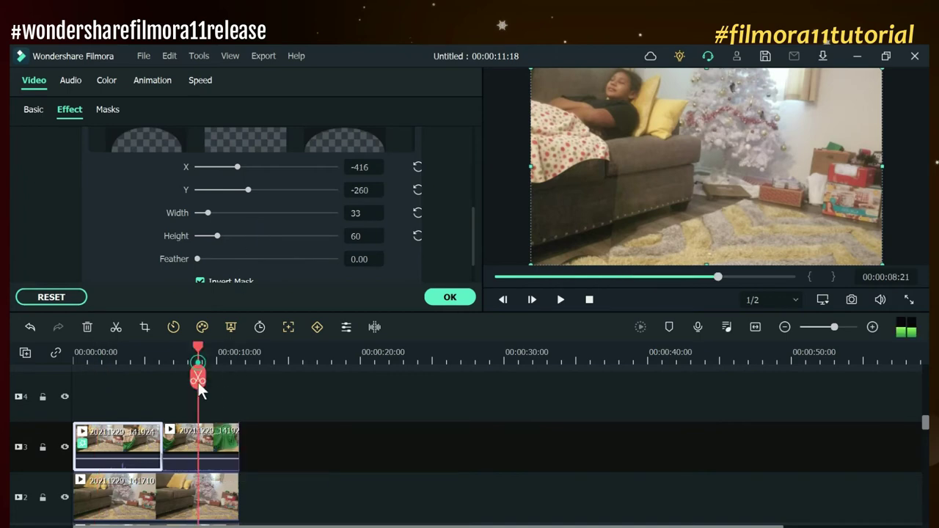
left_click(195, 436)
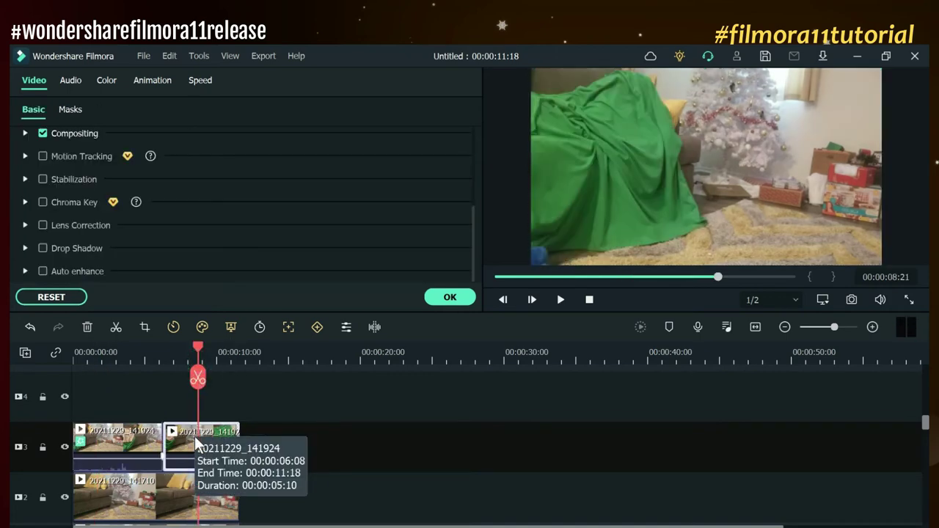
left_click(42, 202)
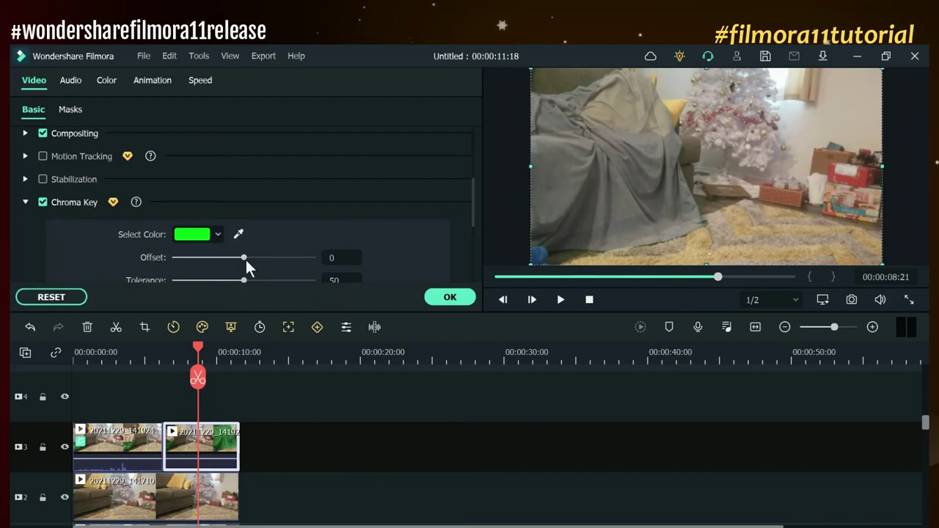
left_click_drag(245, 255, 269, 255)
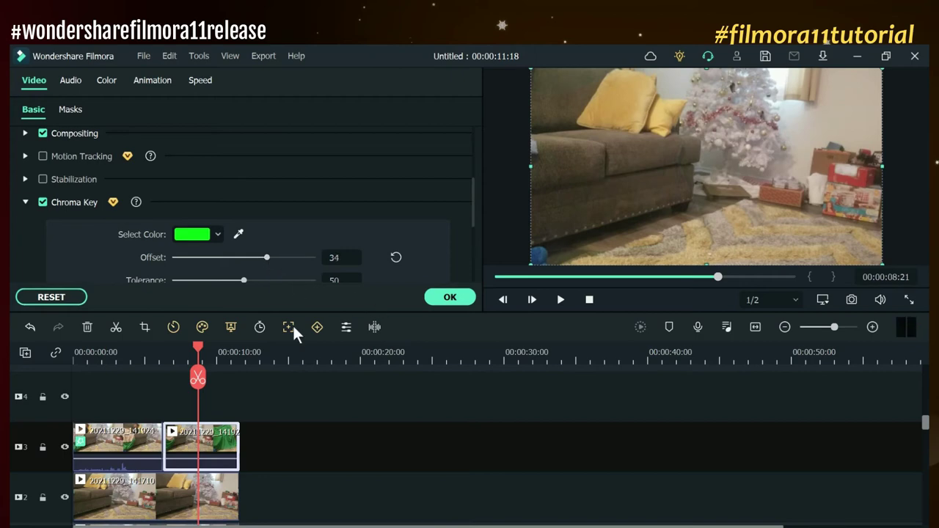
At 00:00:03:23, reopen the first clip part's Image Mask settings and set the mask's width to 50 and height to 52
left_click_drag(200, 345, 127, 345)
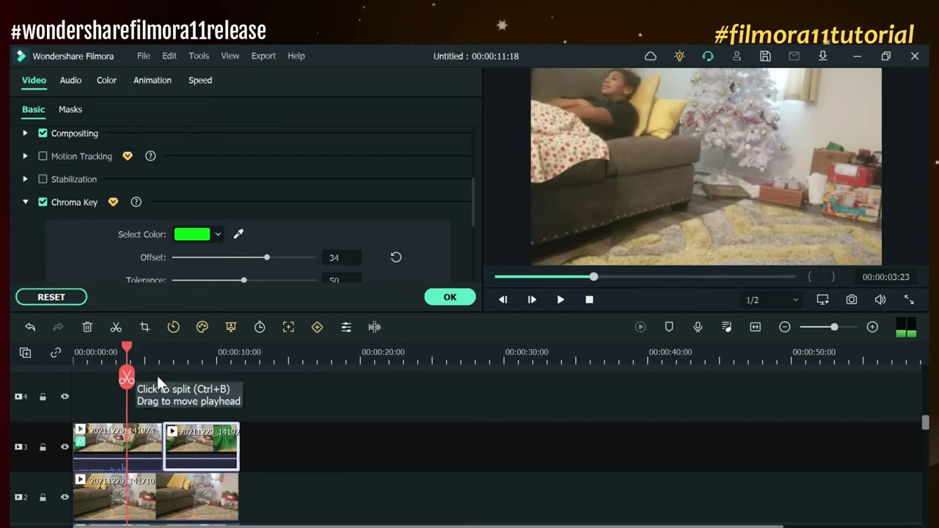
left_click(109, 441)
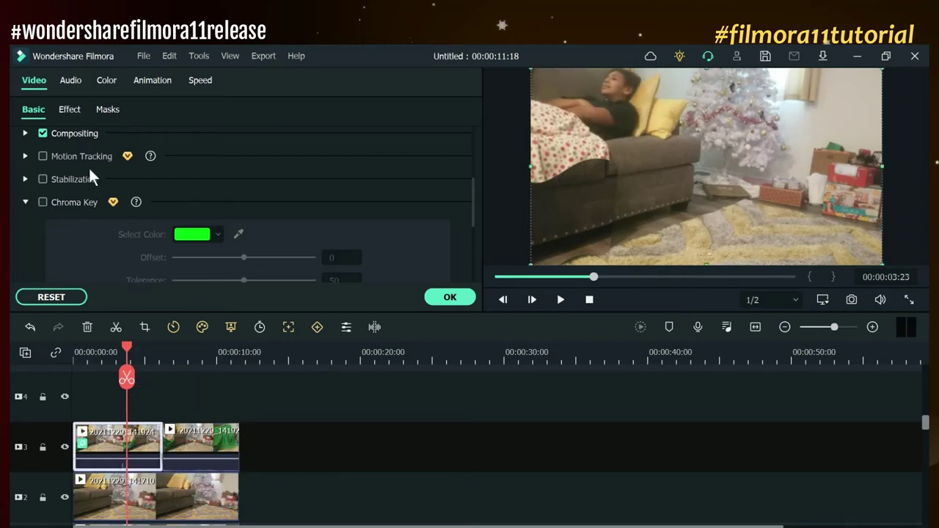
left_click(73, 111)
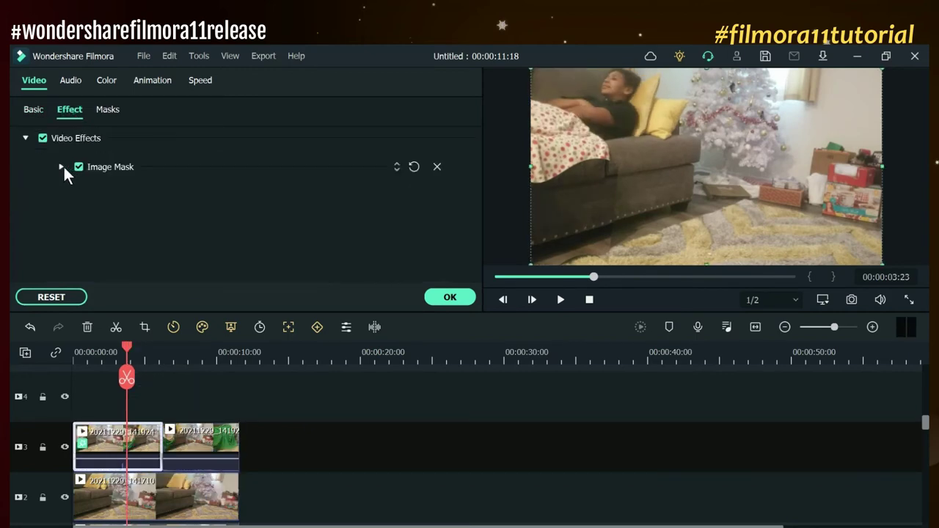
left_click(59, 167)
scroll(54, 220, "down", 5)
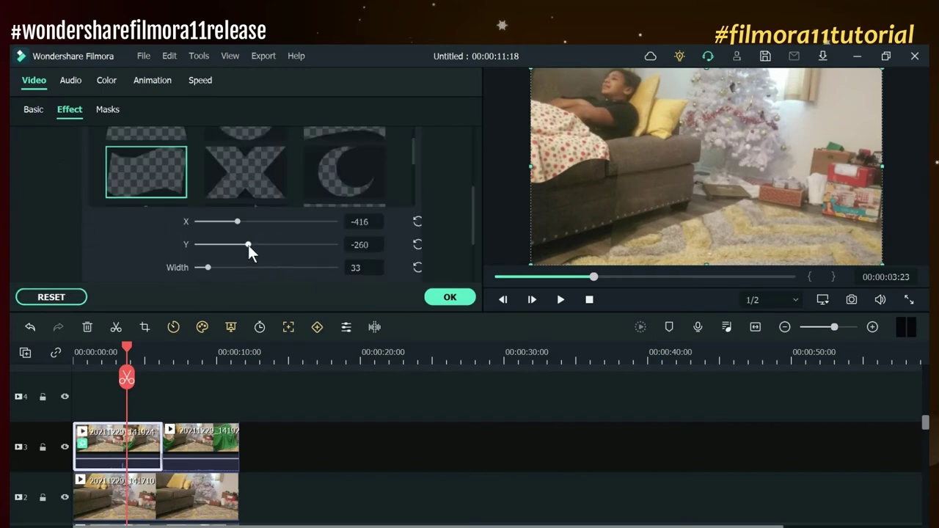
left_click(208, 269)
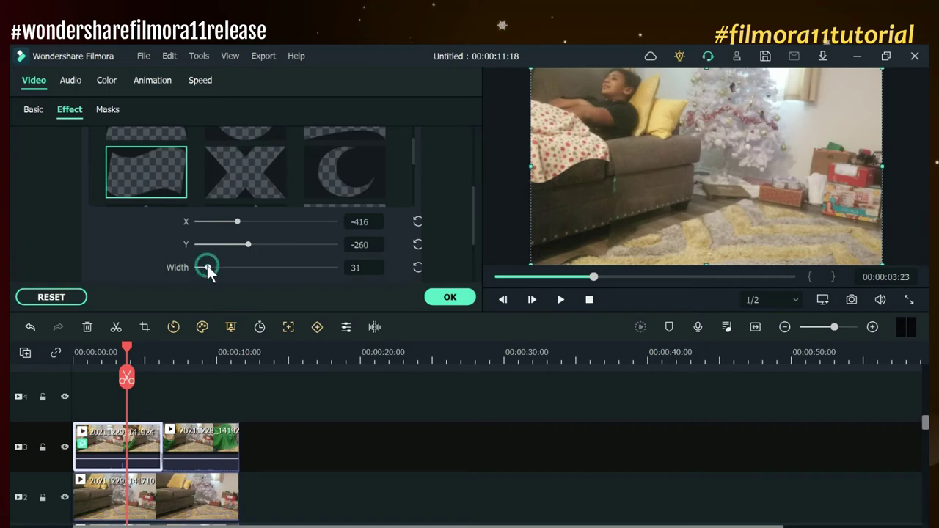
left_click_drag(208, 269, 215, 269)
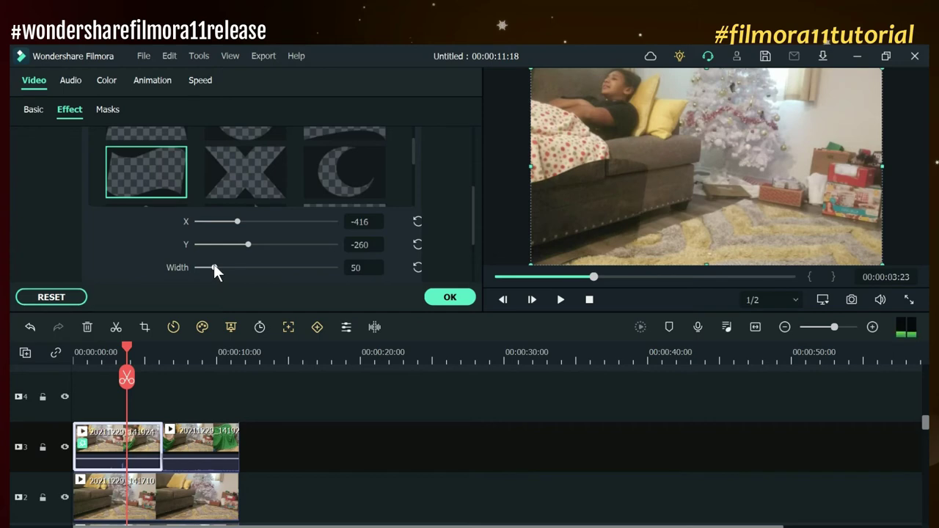
scroll(215, 270, "down", 2)
left_click_drag(217, 193, 215, 193)
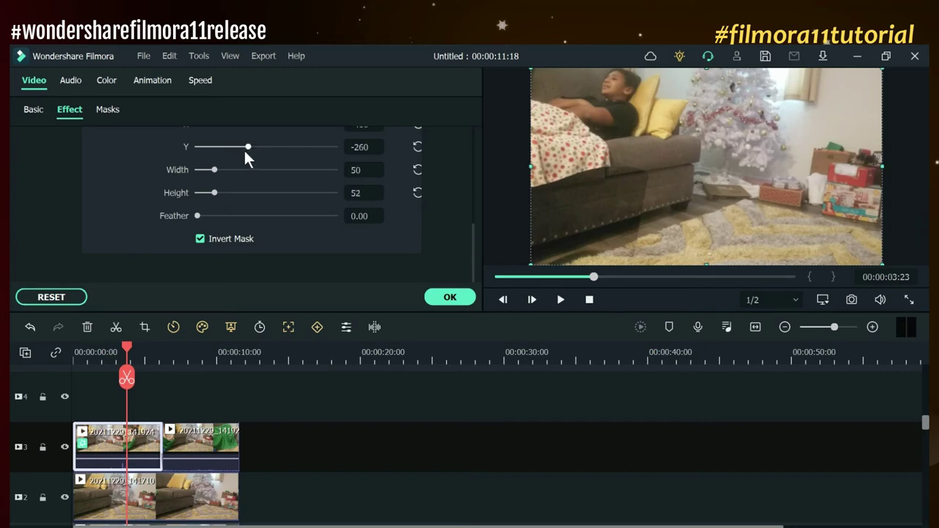
Shift the image mask horizontally to about X -479 and apply the clip's effect settings
scroll(243, 148, "up", 5)
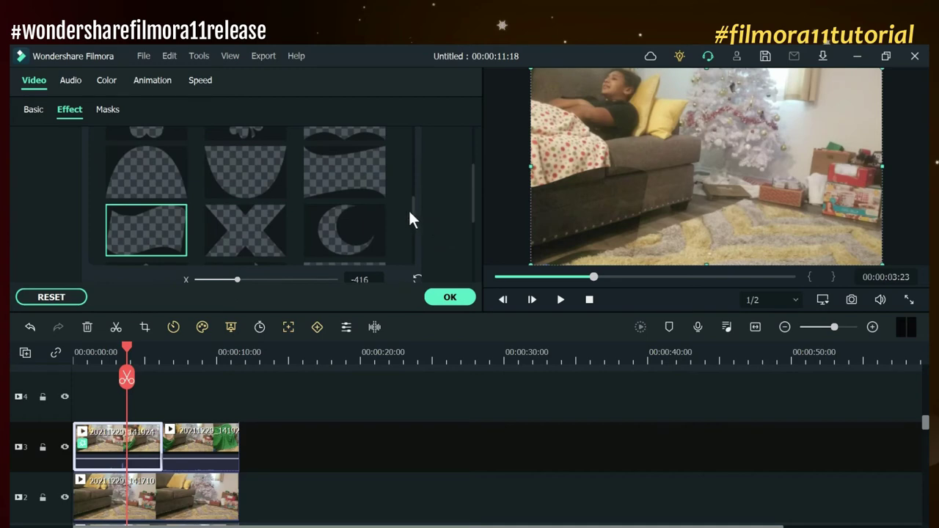
left_click_drag(473, 211, 469, 222)
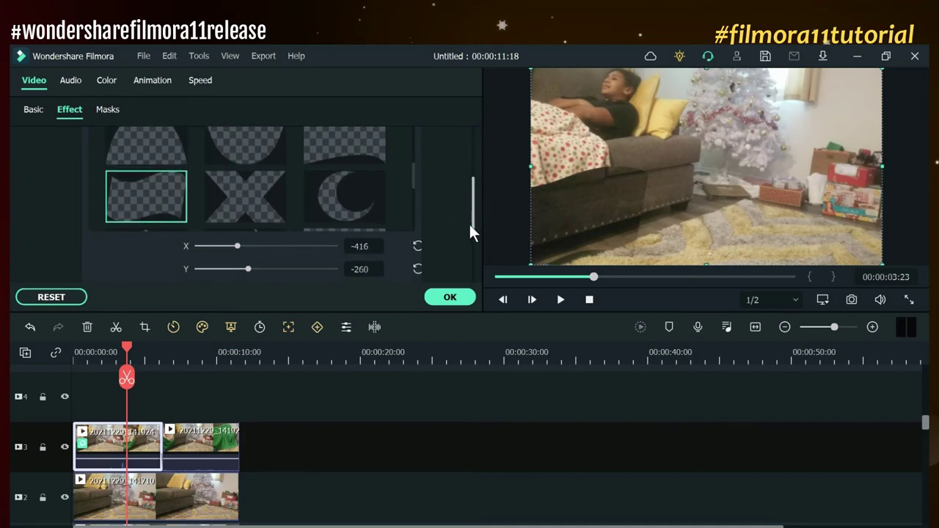
left_click_drag(237, 243, 232, 243)
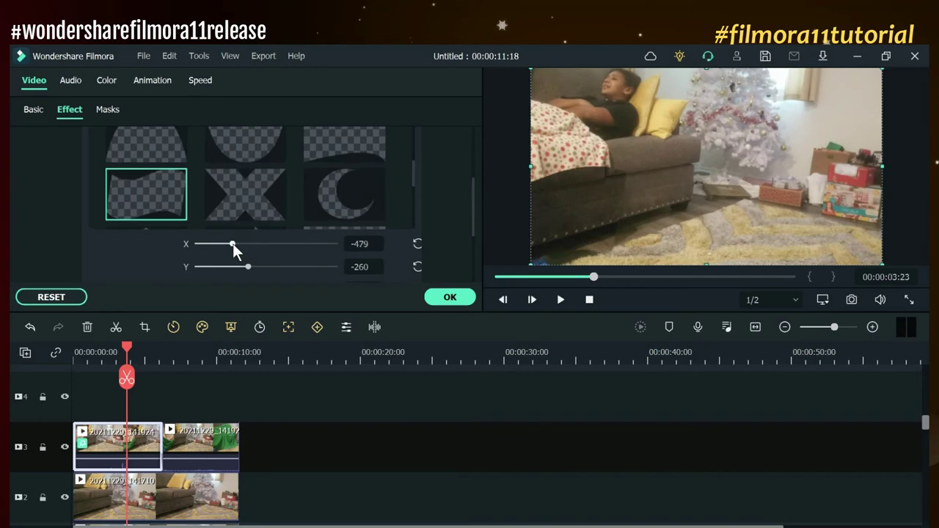
left_click_drag(232, 244, 233, 244)
left_click(440, 297)
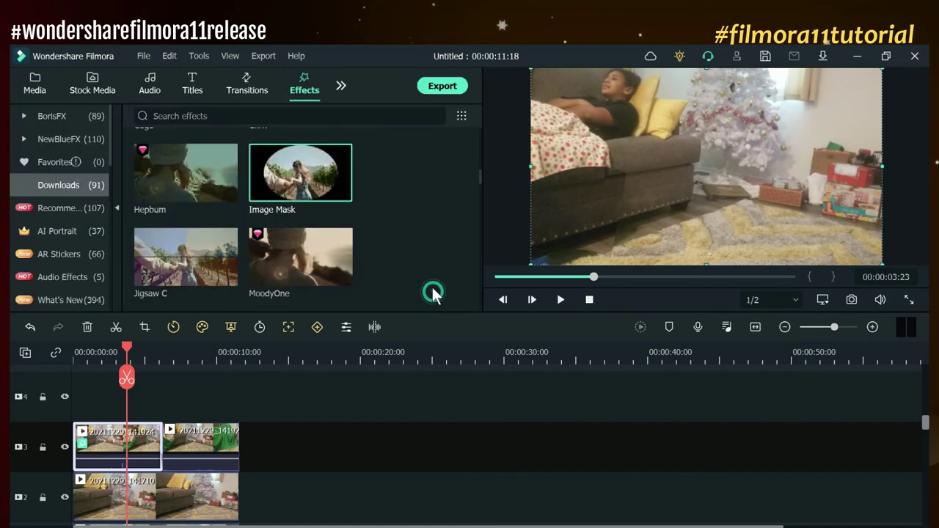
Play the composite from the start to check the masked and chroma-keyed parts, and stop the playback
left_click(592, 296)
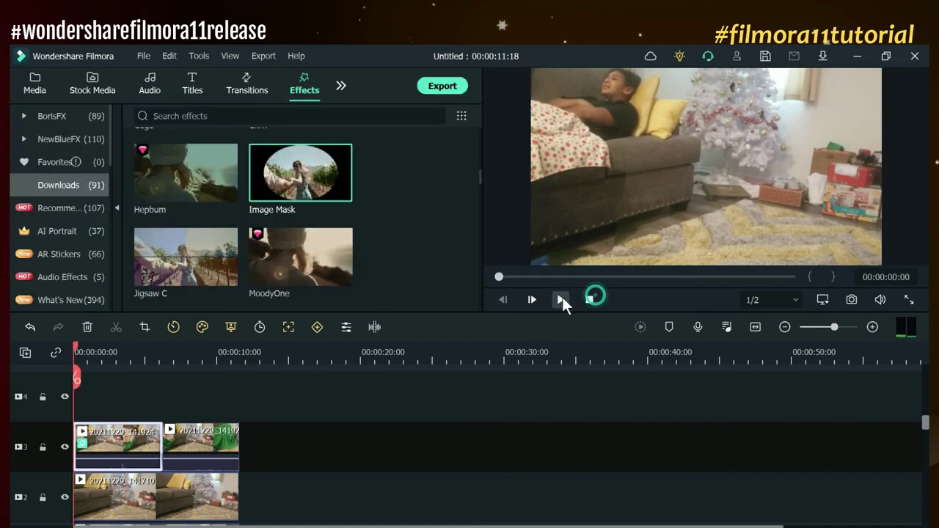
left_click(561, 298)
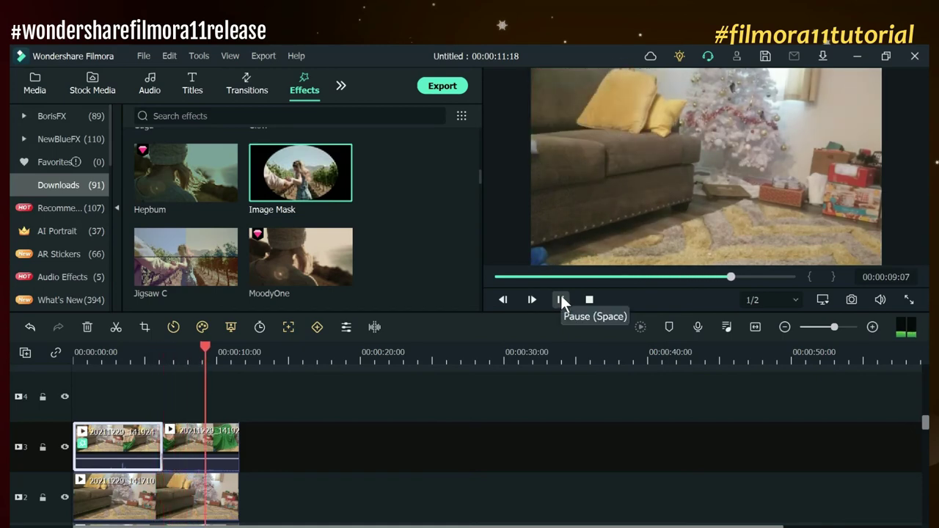
left_click(589, 301)
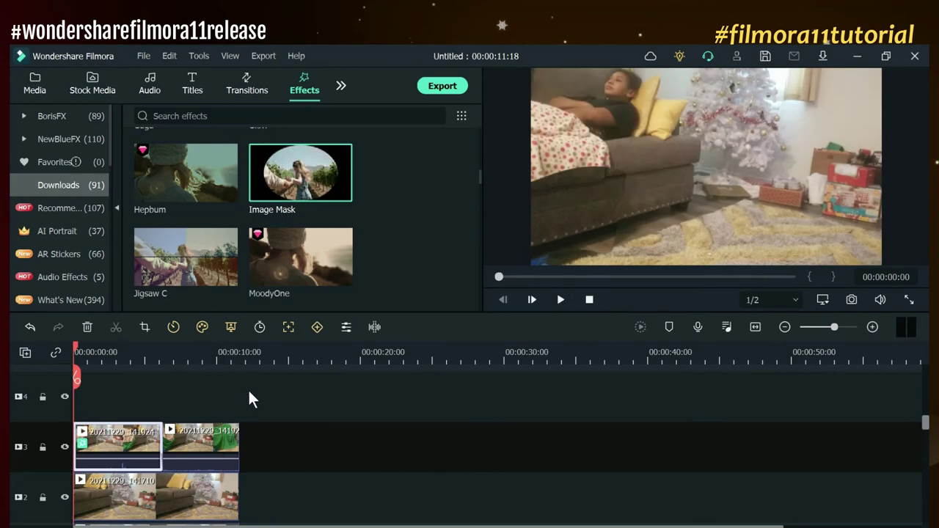
Browse the LUT category of the effects library for a color look
scroll(248, 388, "up", 1)
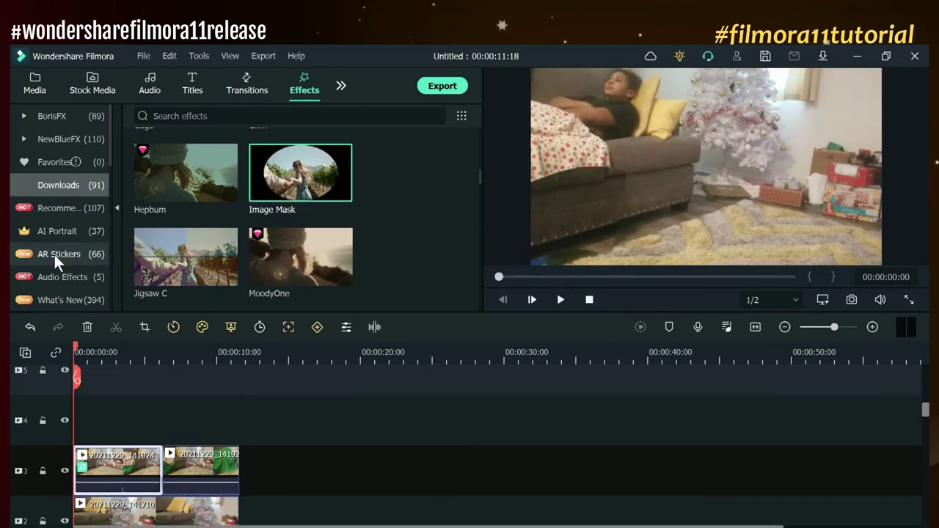
scroll(55, 253, "down", 5)
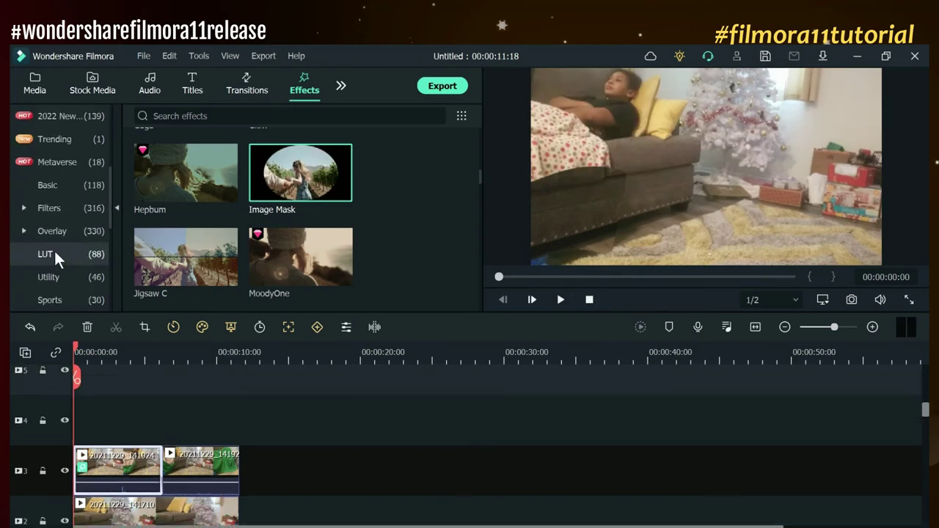
left_click(55, 251)
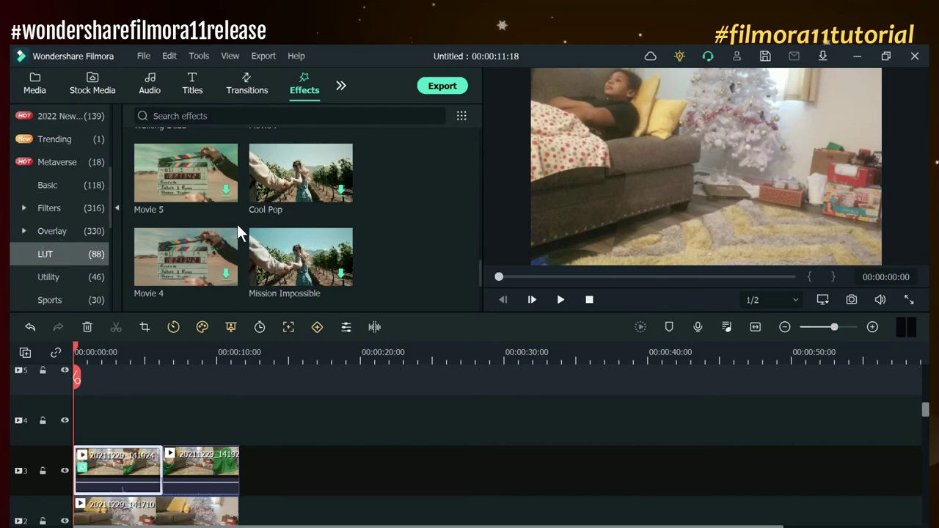
scroll(237, 224, "down", 2)
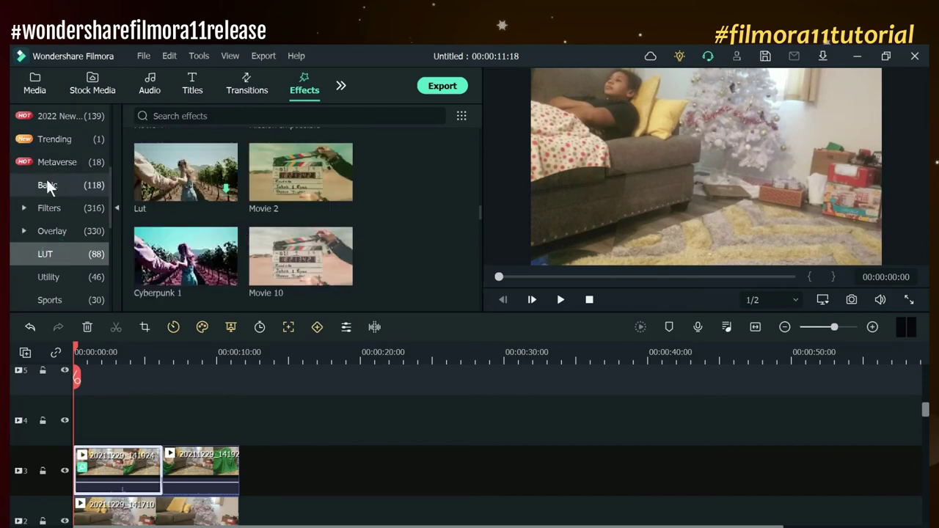
scroll(51, 183, "up", 5)
Look through the downloaded effects for a film-style color look
left_click(65, 183)
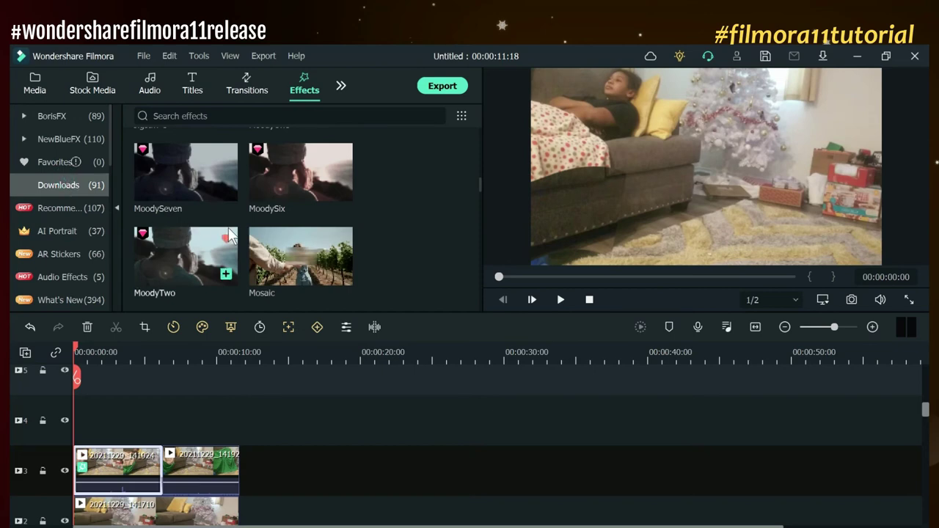
scroll(228, 227, "down", 1)
scroll(235, 221, "up", 15)
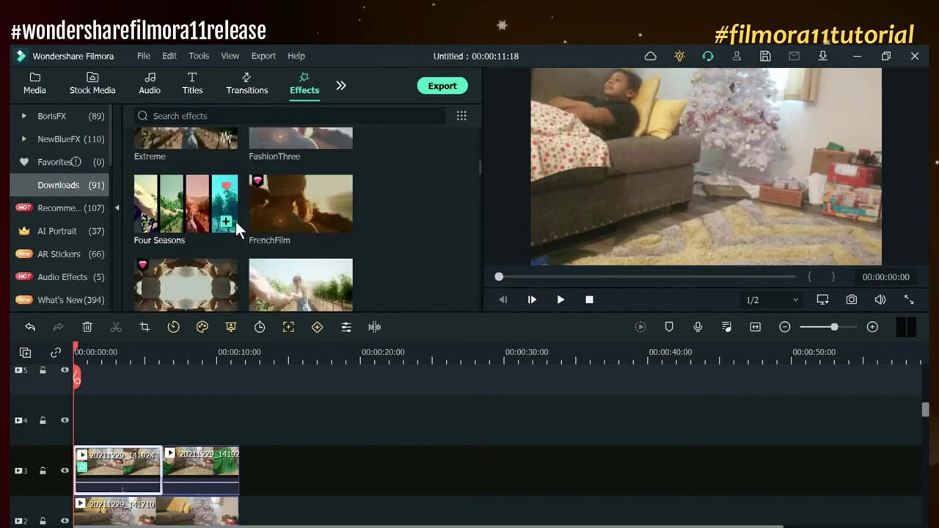
scroll(235, 221, "down", 2)
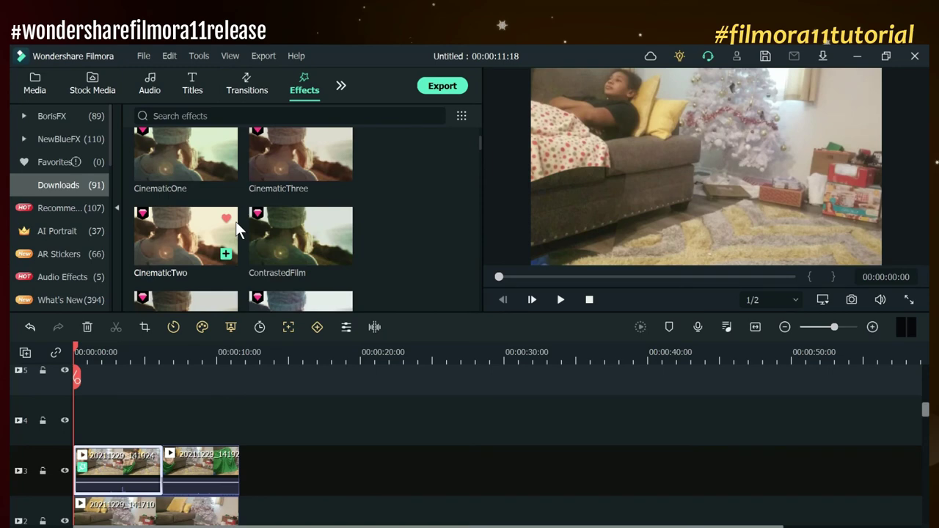
scroll(235, 221, "down", 2)
scroll(236, 220, "down", 4)
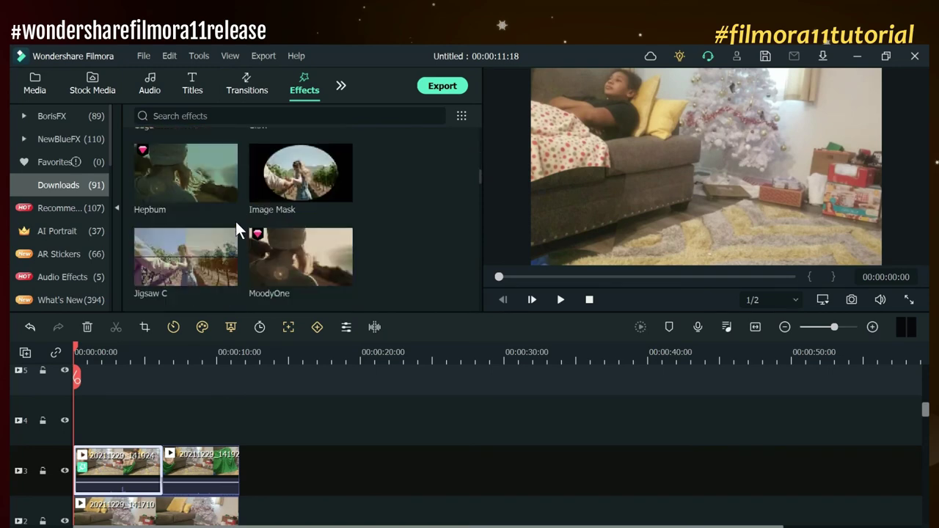
scroll(235, 221, "down", 3)
scroll(236, 221, "down", 5)
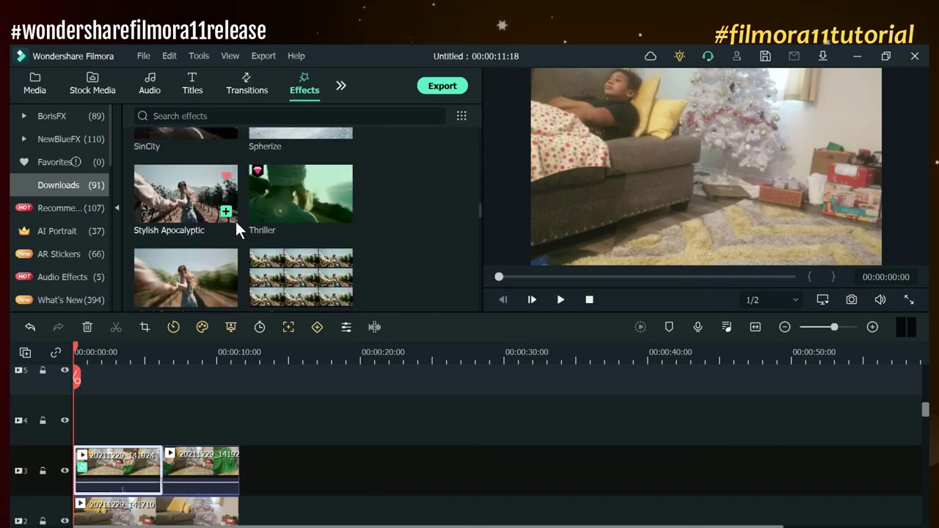
Return to the LUT category of the effects library and look through its film-style color presets
scroll(31, 243, "down", 5)
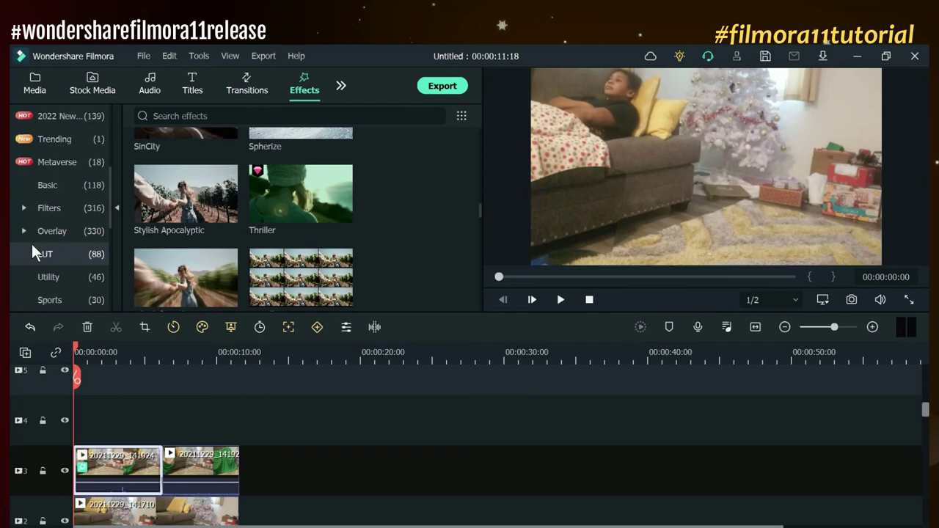
left_click(36, 246)
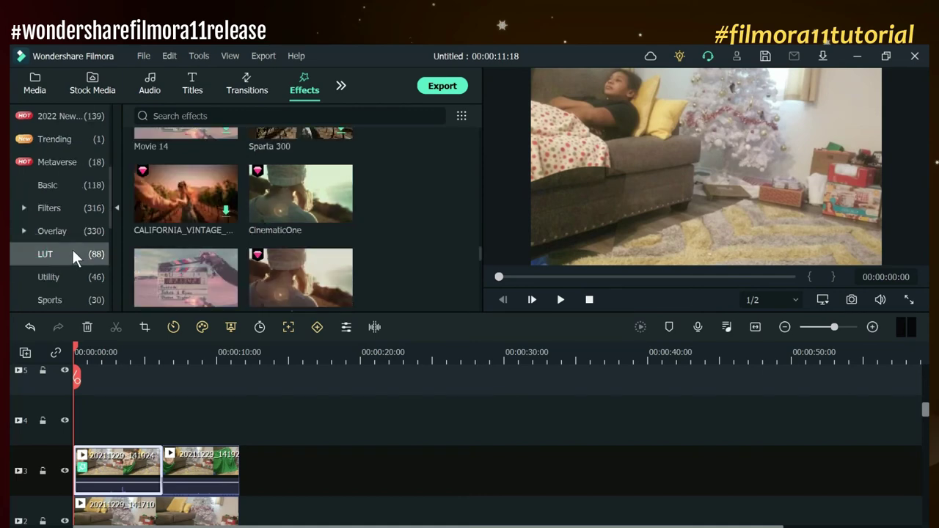
scroll(233, 224, "down", 5)
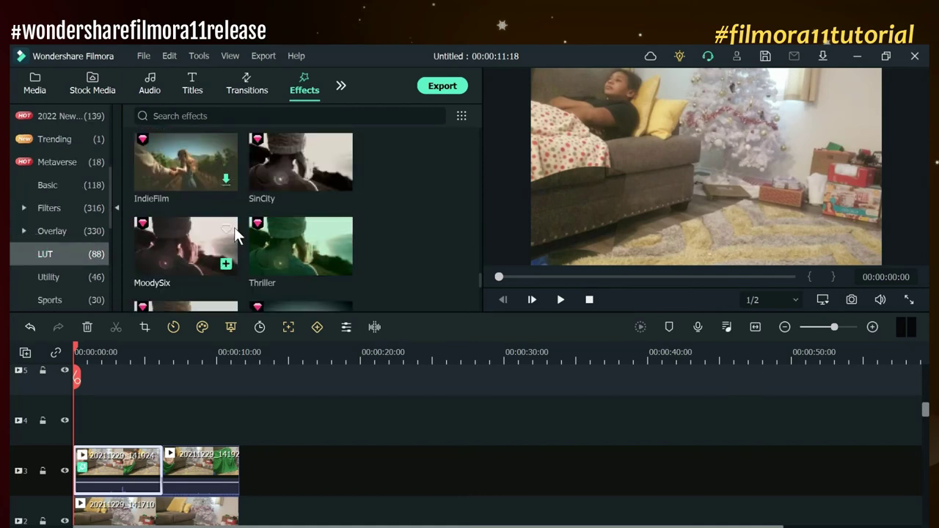
scroll(237, 224, "down", 3)
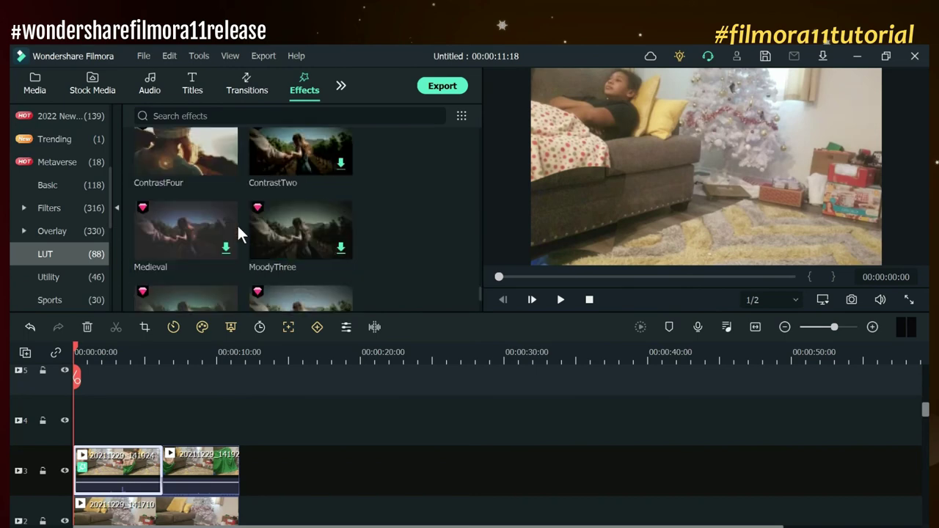
scroll(237, 224, "down", 3)
scroll(238, 226, "down", 5)
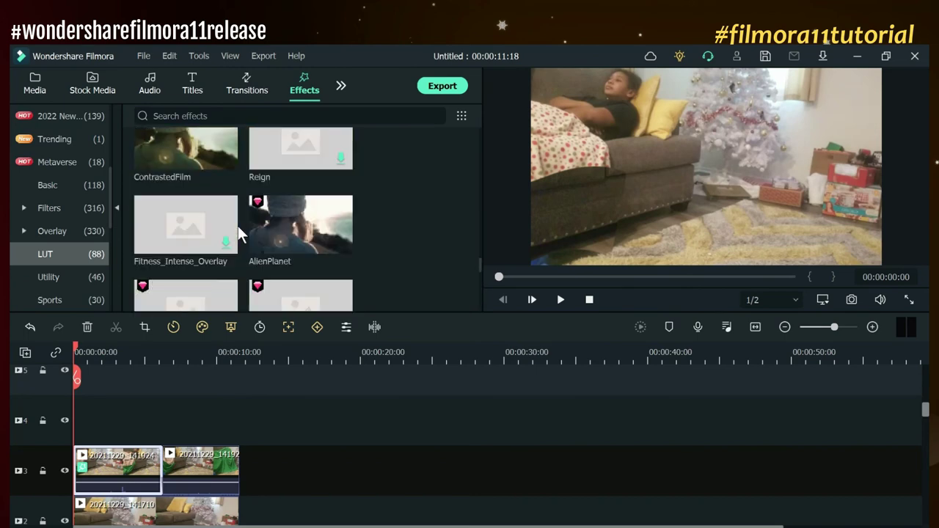
scroll(238, 228, "down", 10)
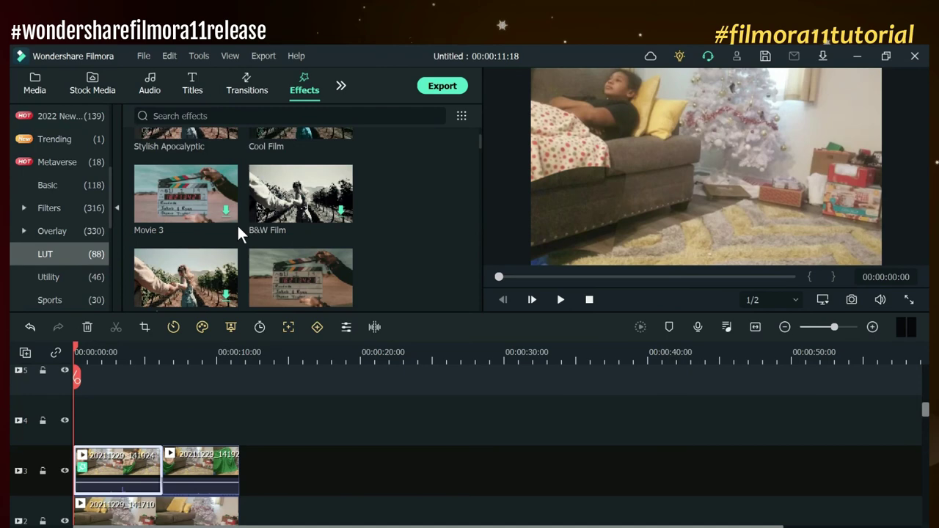
Add the Light Teal LUT on track 4 and the Cool Film LUT on track 5, both spanning the whole composite
scroll(237, 224, "up", 2)
mouse_move(255, 189)
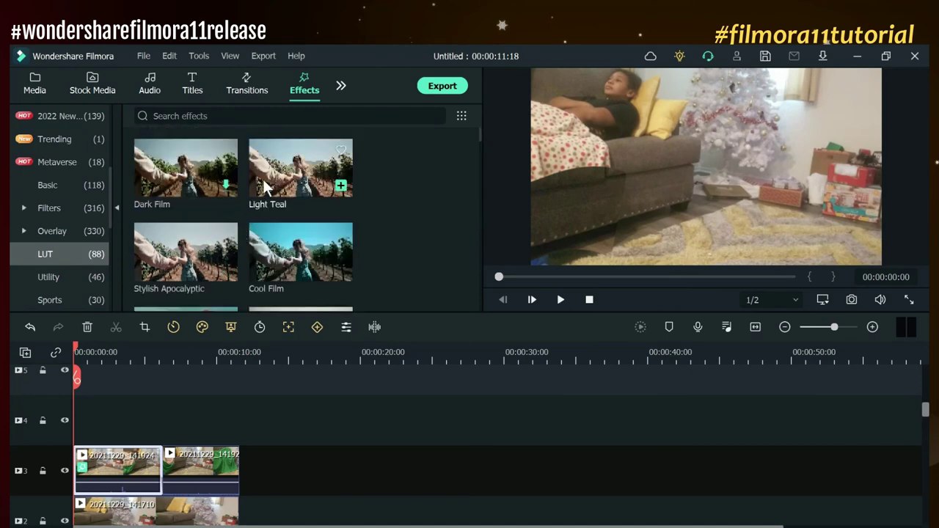
left_click_drag(264, 178, 239, 409)
scroll(278, 424, "up", 2)
left_click_drag(292, 274, 239, 433)
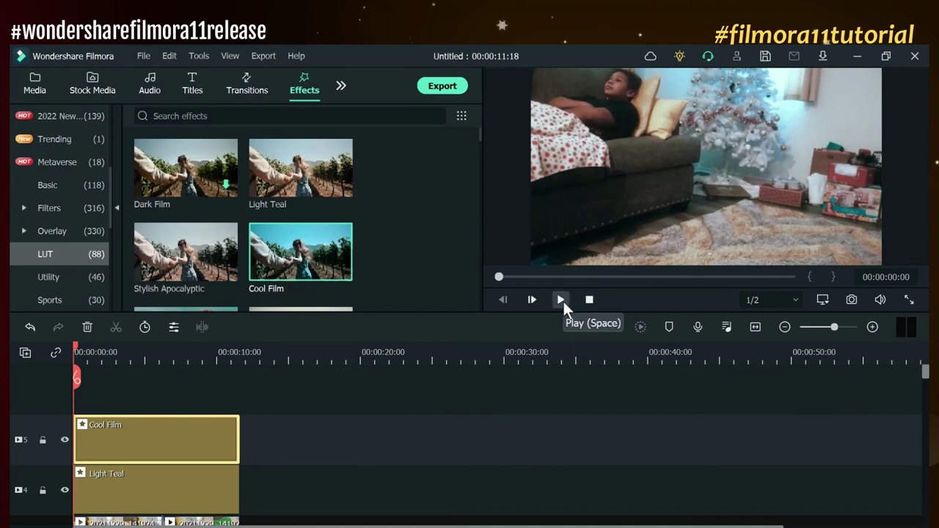
Play the color-graded composite from the start, stop the playback, and place the playhead at 00:00:03:06
left_click(562, 300)
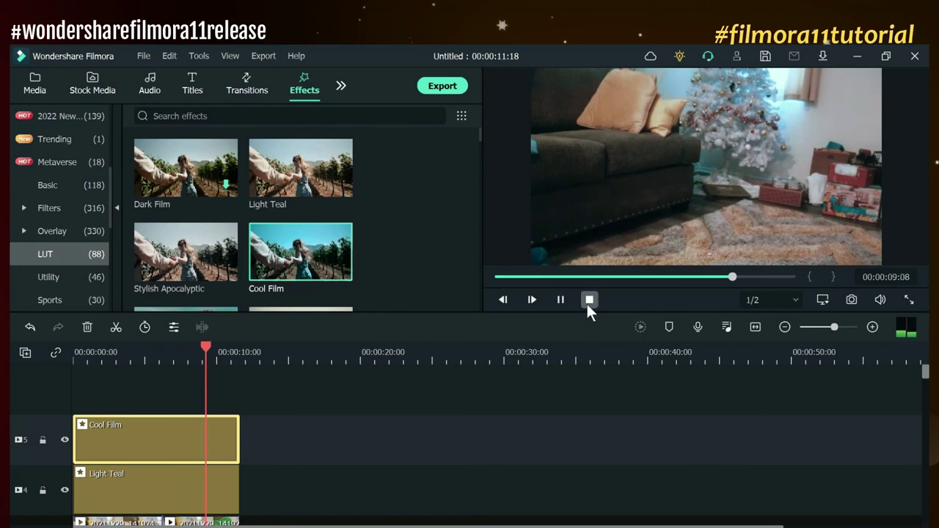
left_click(588, 301)
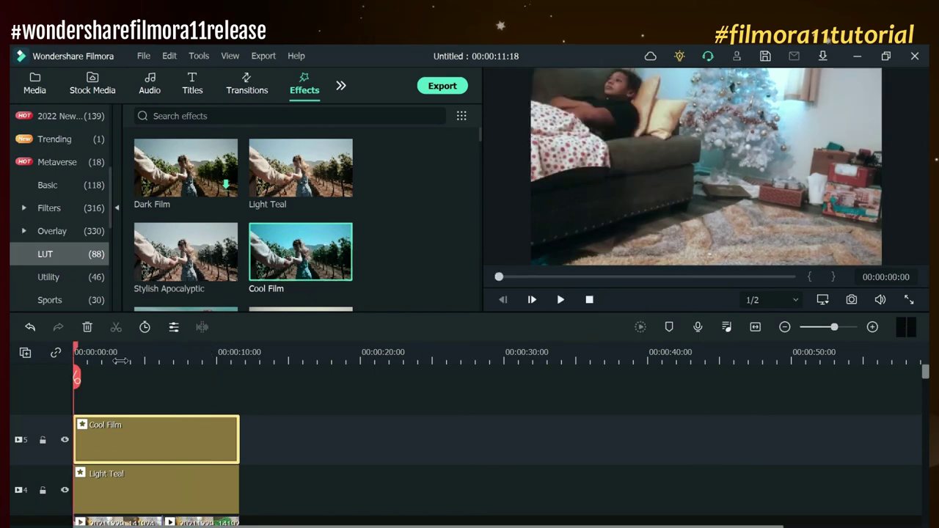
left_click(118, 354)
scroll(112, 512, "down", 1)
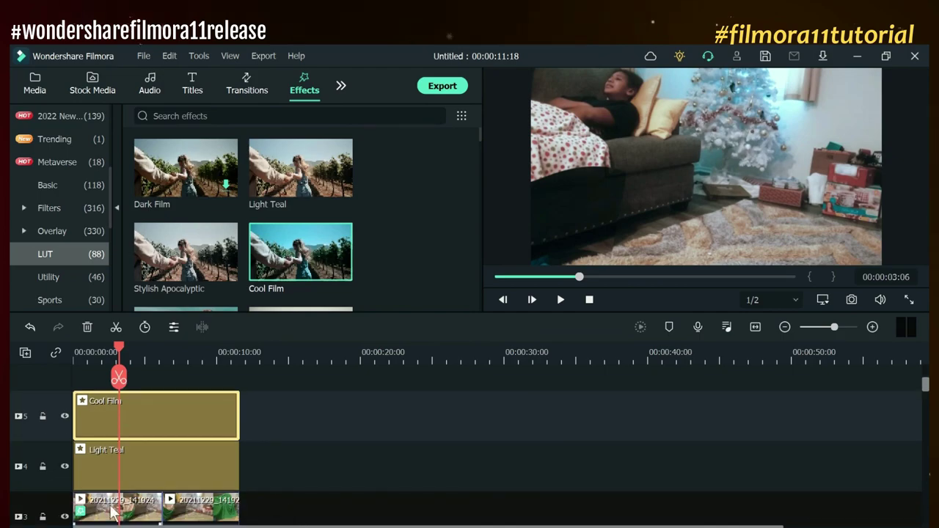